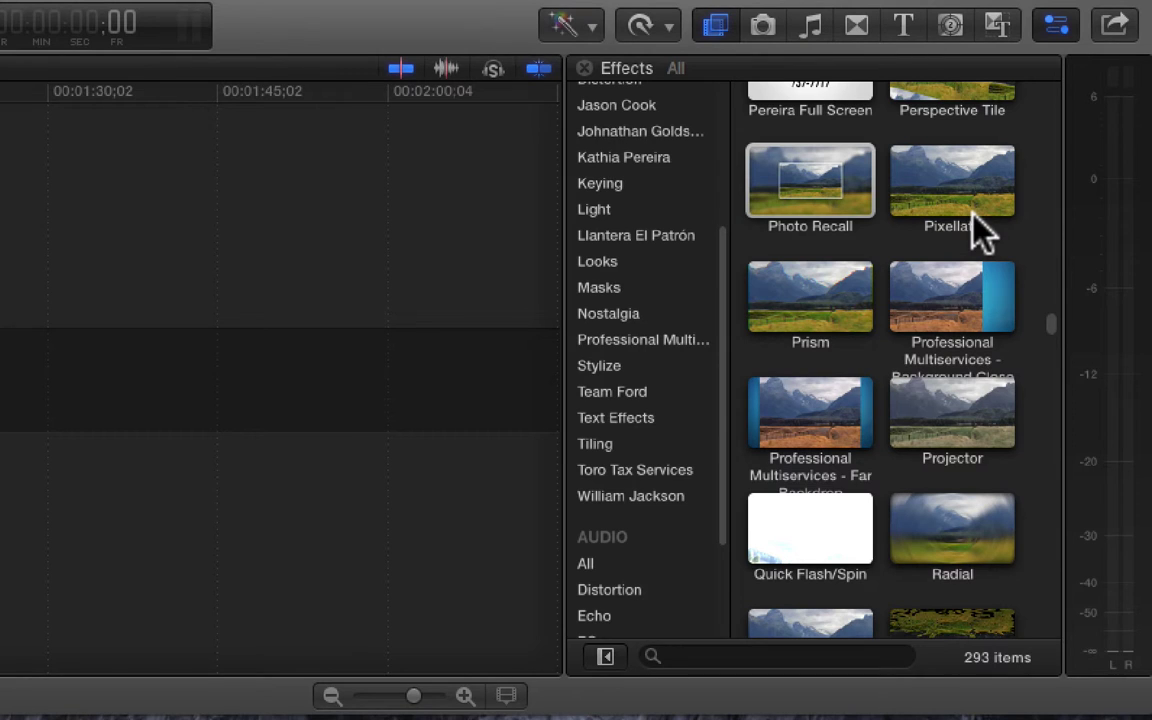
# Remove the Photo Recall effect from the camels clip in the Testing project.
pyautogui.click(950, 205)
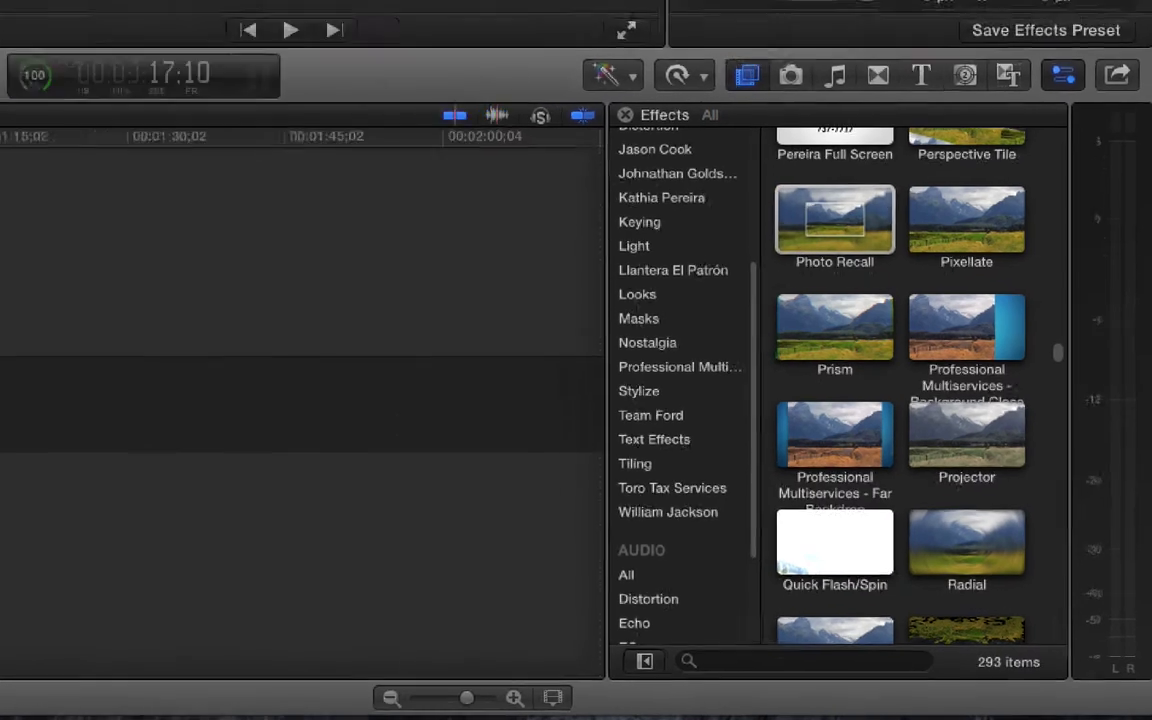
pyautogui.click(135, 423)
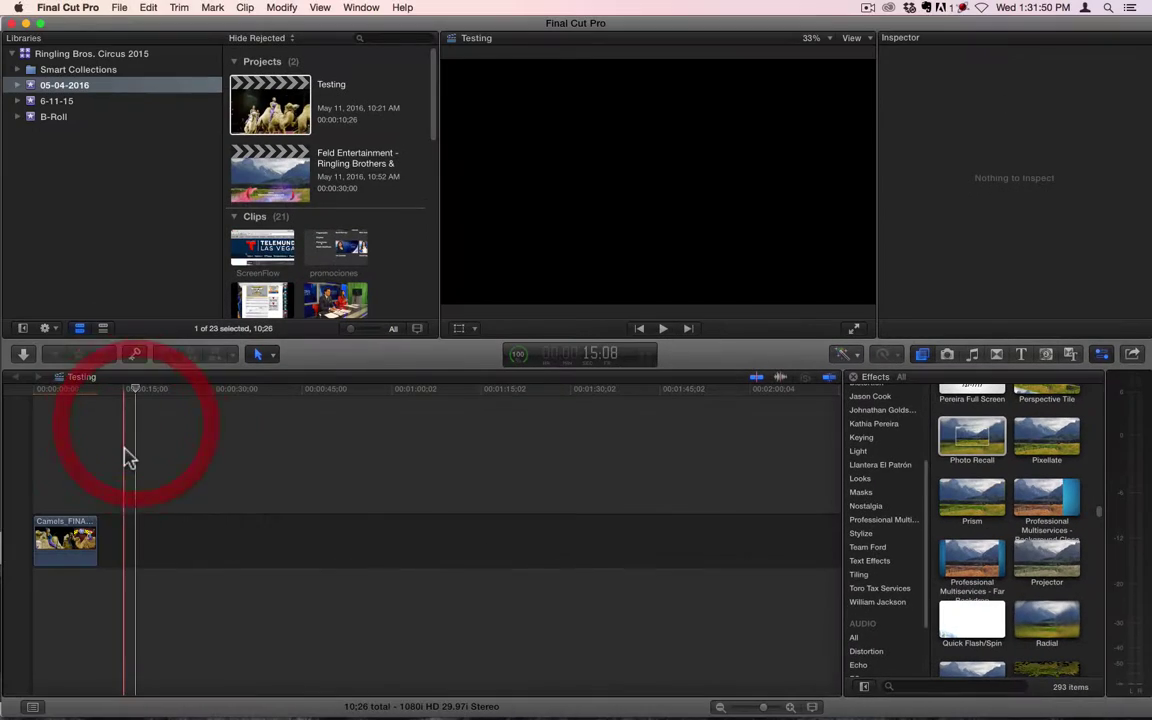
pyautogui.click(41, 391)
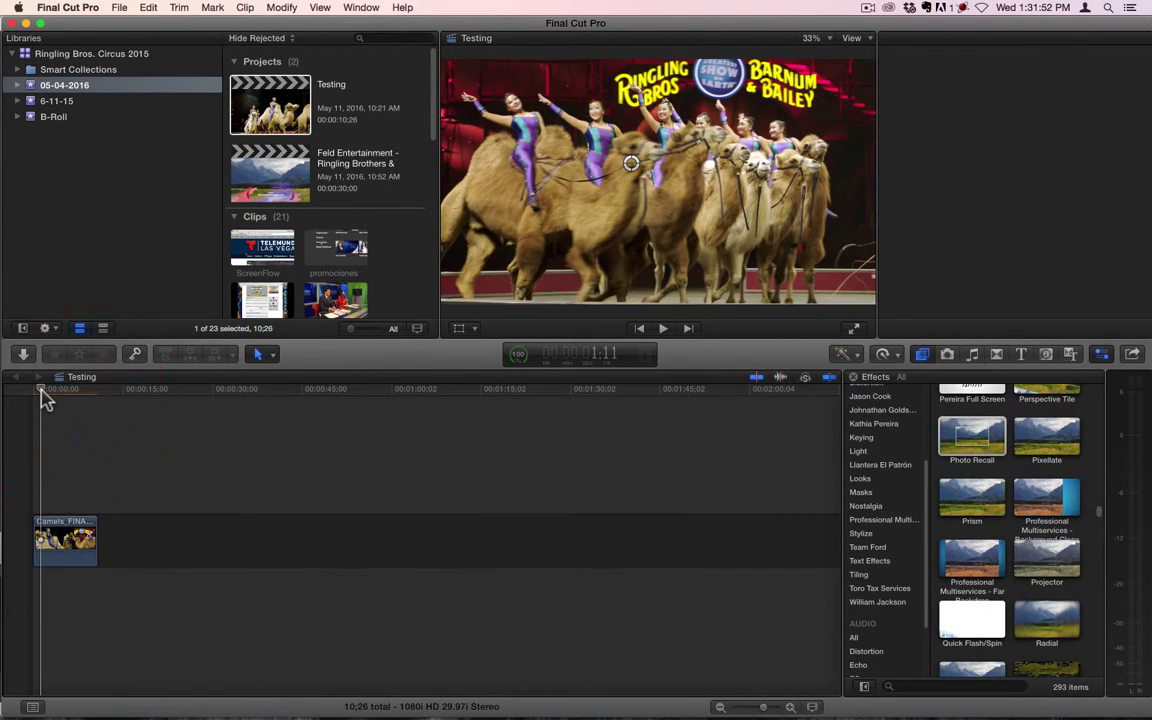
pyautogui.press('super+4')
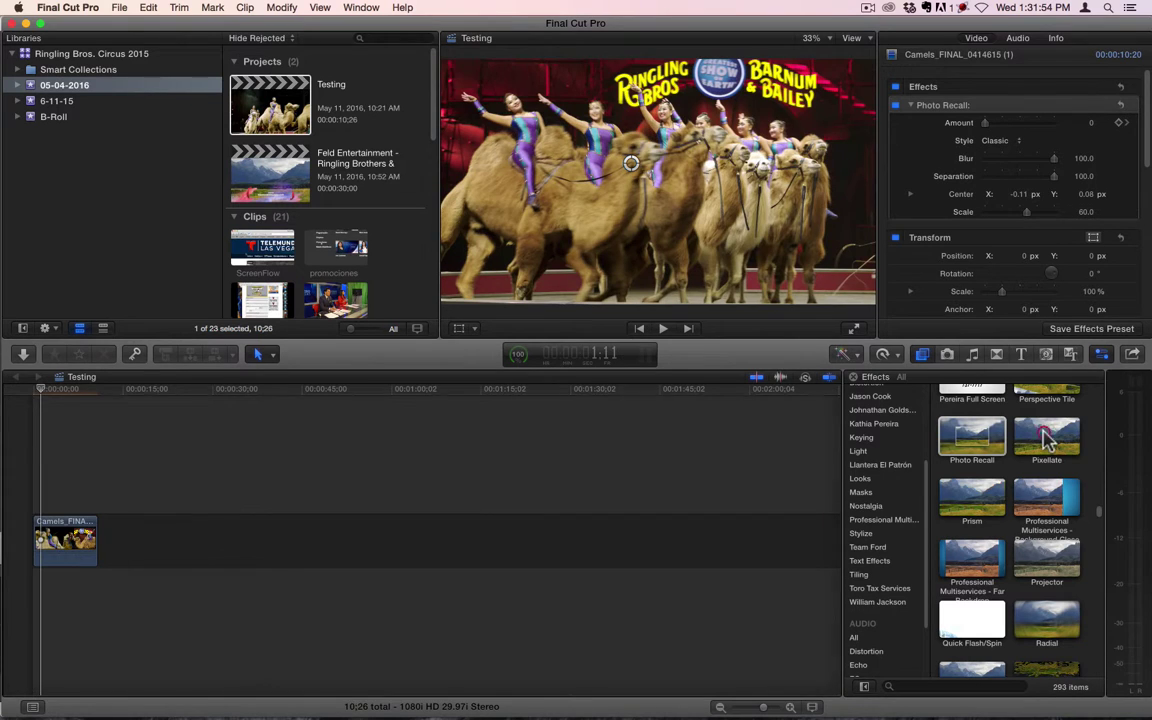
pyautogui.click(1044, 438)
pyautogui.click(1040, 437)
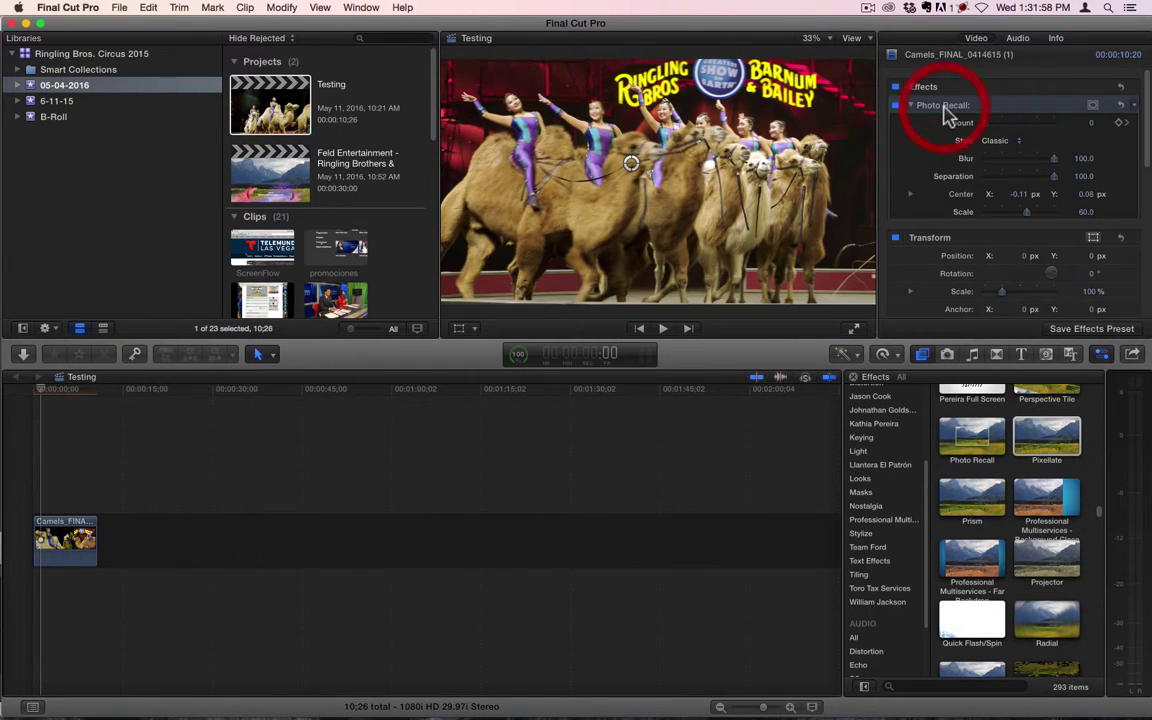
pyautogui.press('BackSpace')
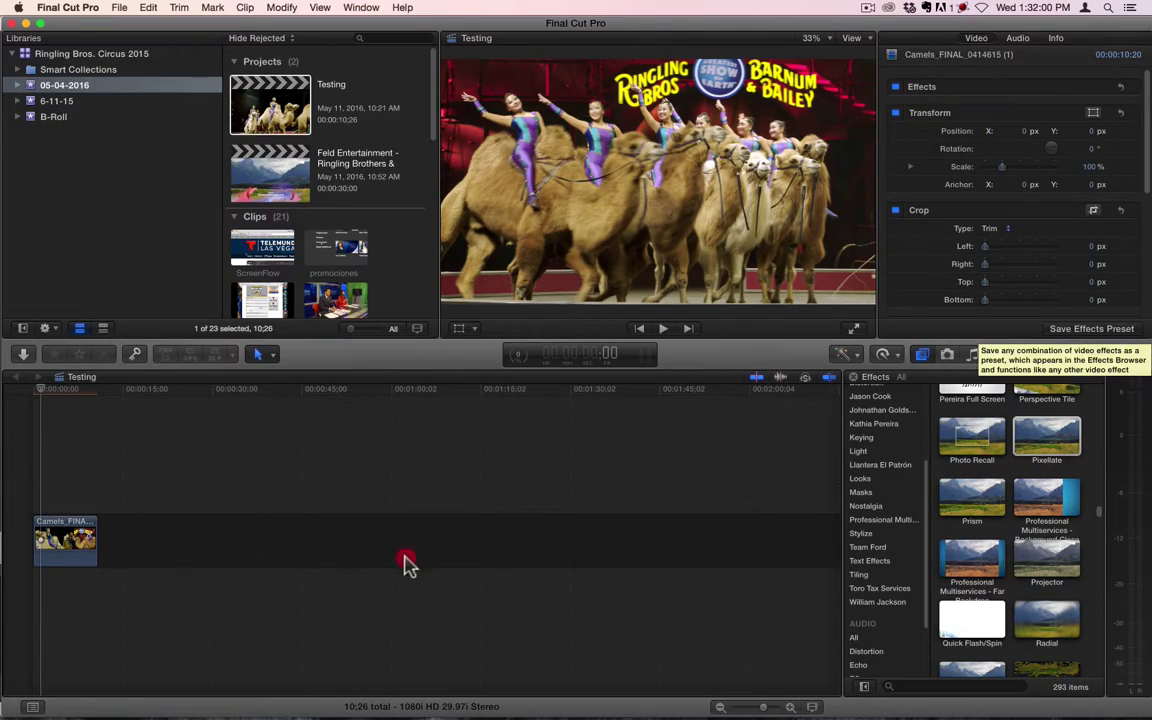
# Apply the Pixellate effect to the camels clip and vary its Amount during playback from 100 to 31.65 and finally 38.24.
pyautogui.moveTo(96, 558); pyautogui.dragTo(74, 547)
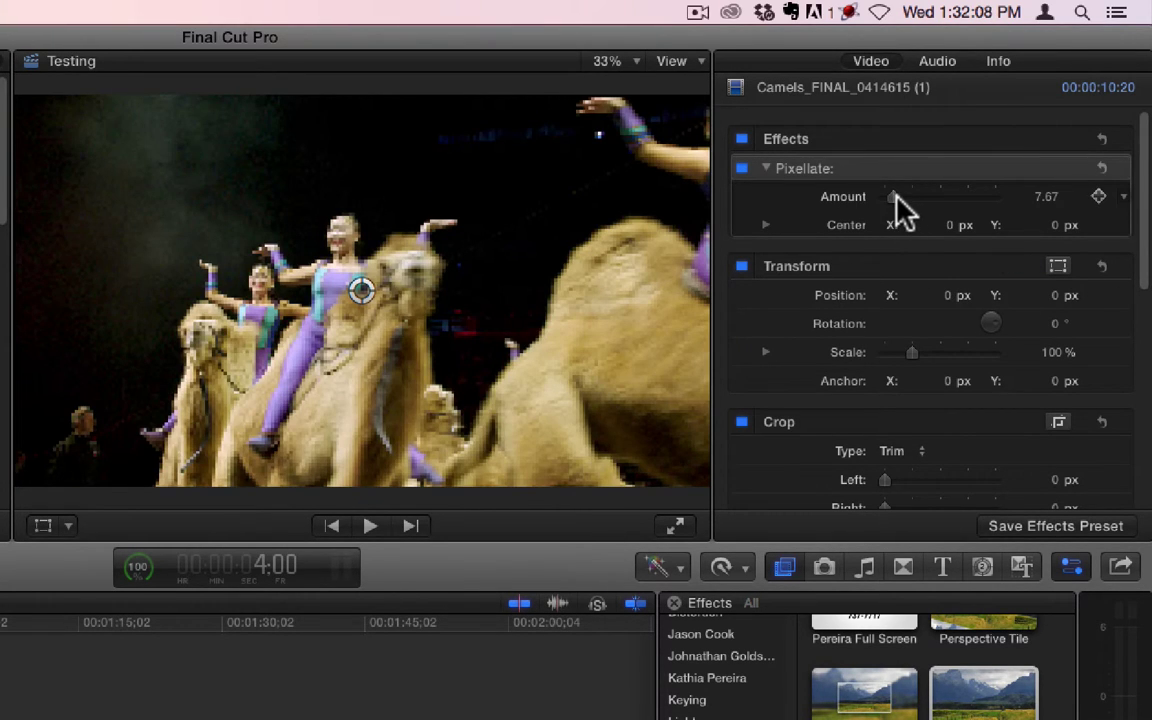
pyautogui.moveTo(897, 196); pyautogui.dragTo(1019, 200)
pyautogui.press('space')
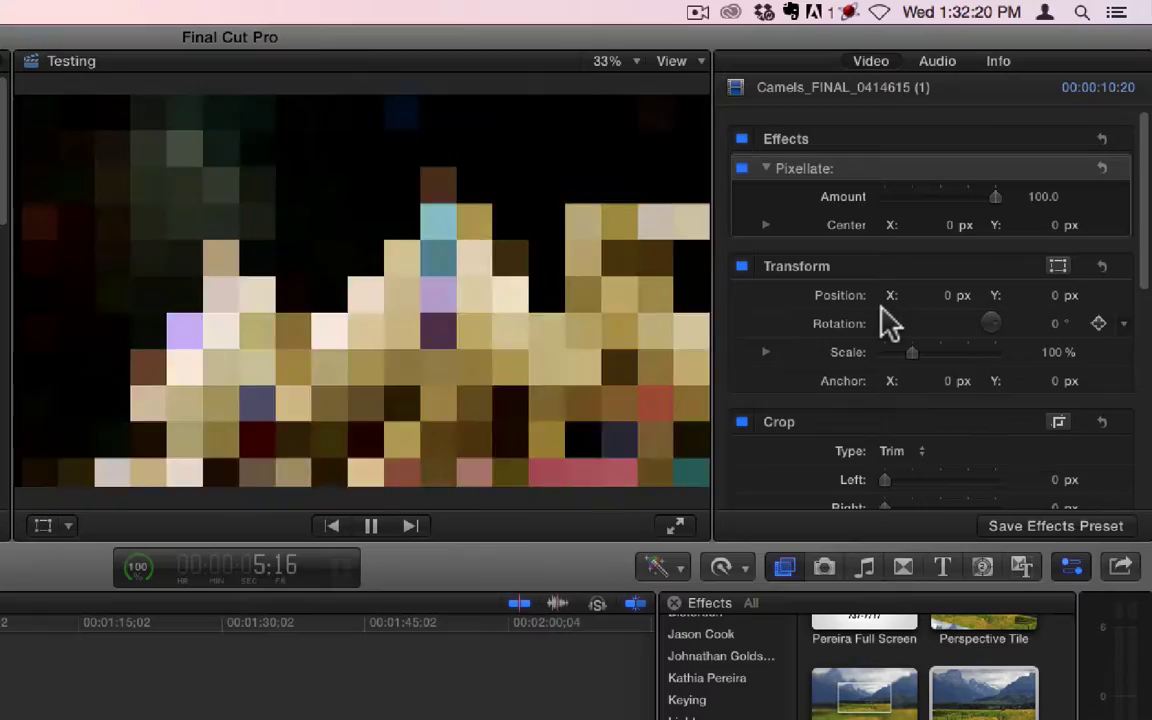
pyautogui.moveTo(995, 196); pyautogui.dragTo(920, 198)
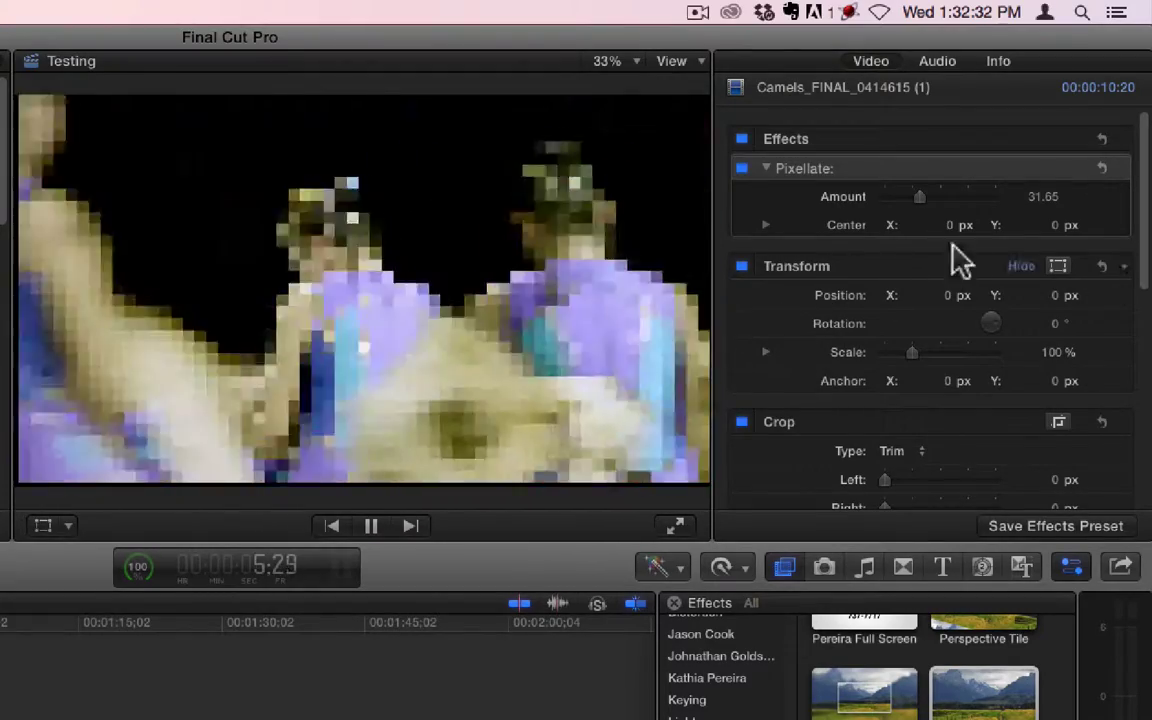
pyautogui.moveTo(920, 195)
pyautogui.mouseDown()
pyautogui.moveTo(876, 196)
pyautogui.moveTo(930, 198)
pyautogui.mouseUp()
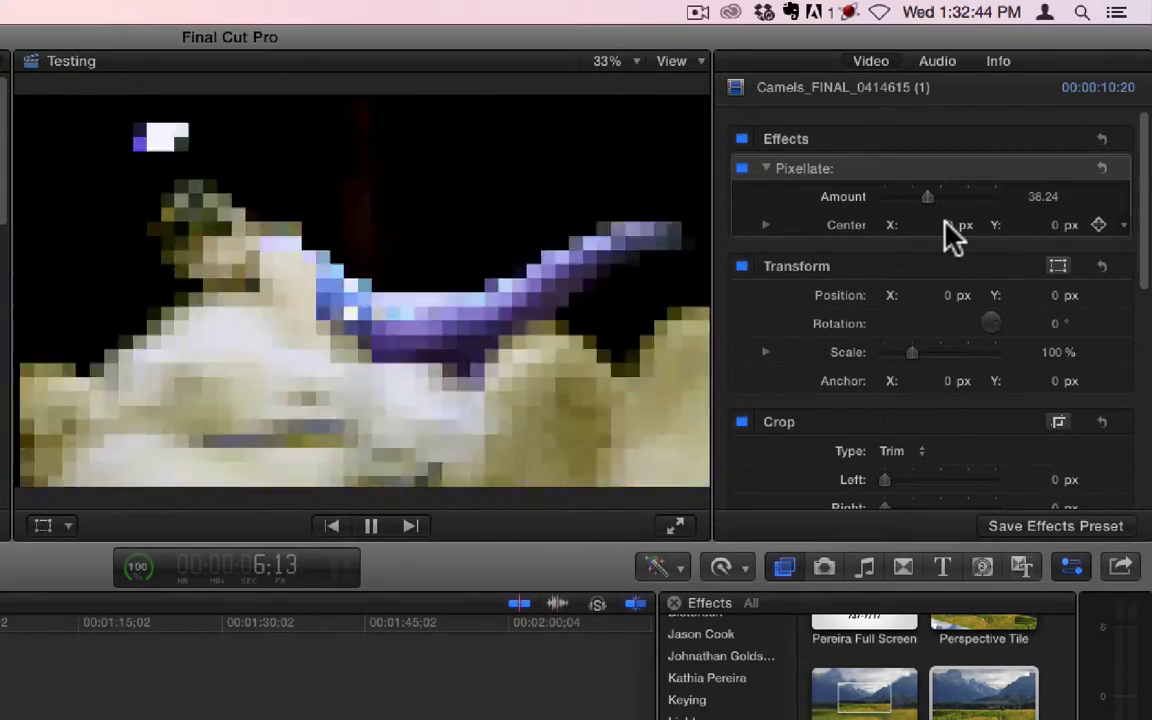
# Stop playback and shift the Pixellate center to X -0.42, to X 0.33, Y -0.2, and back to about X 0, Y 0.01.
pyautogui.moveTo(945, 222); pyautogui.dragTo(949, 222)
pyautogui.press('space')
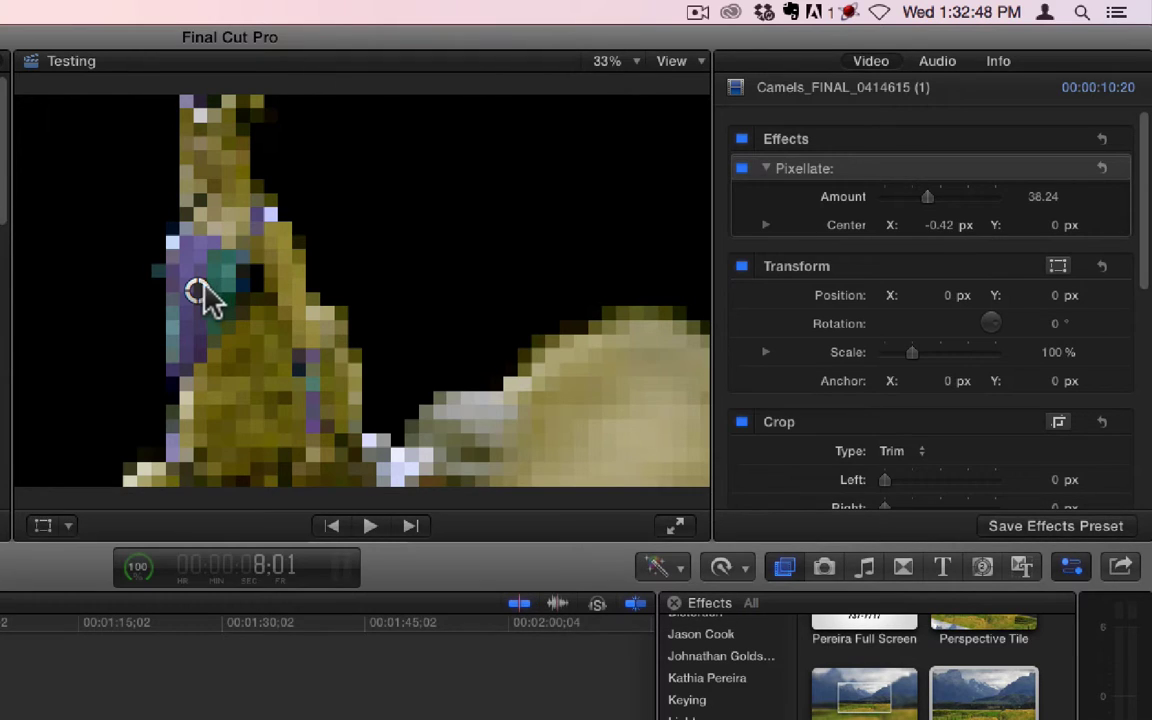
pyautogui.moveTo(200, 290); pyautogui.dragTo(495, 375)
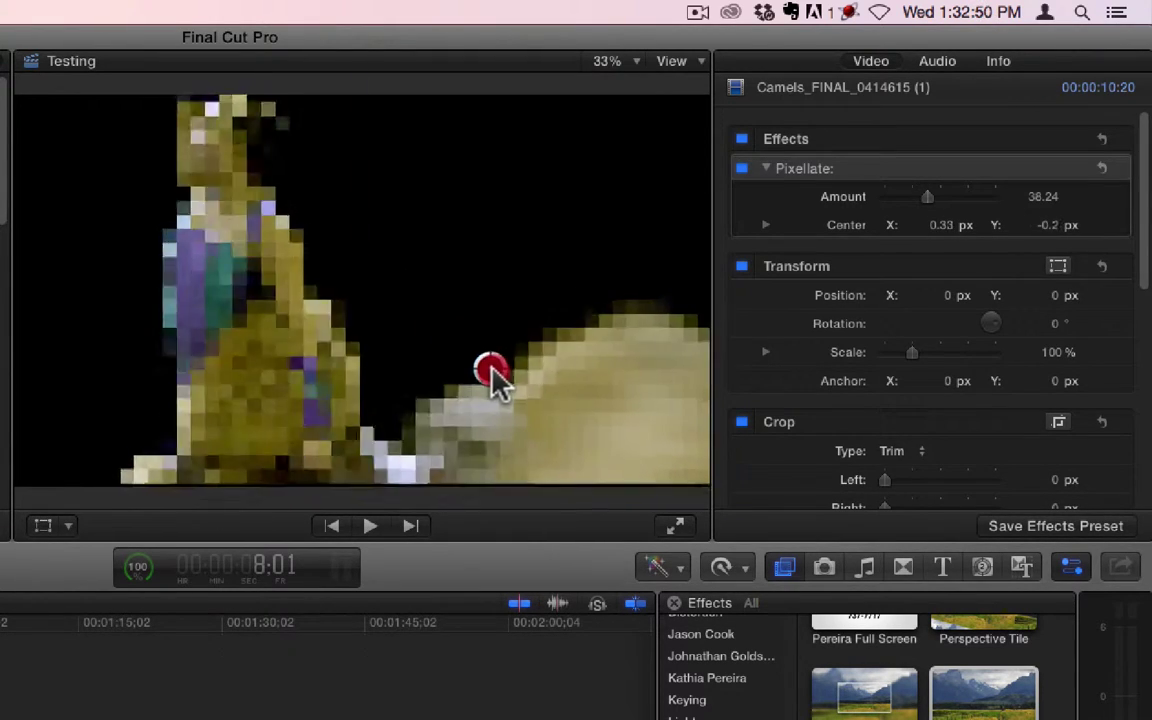
pyautogui.moveTo(537, 318); pyautogui.dragTo(362, 287)
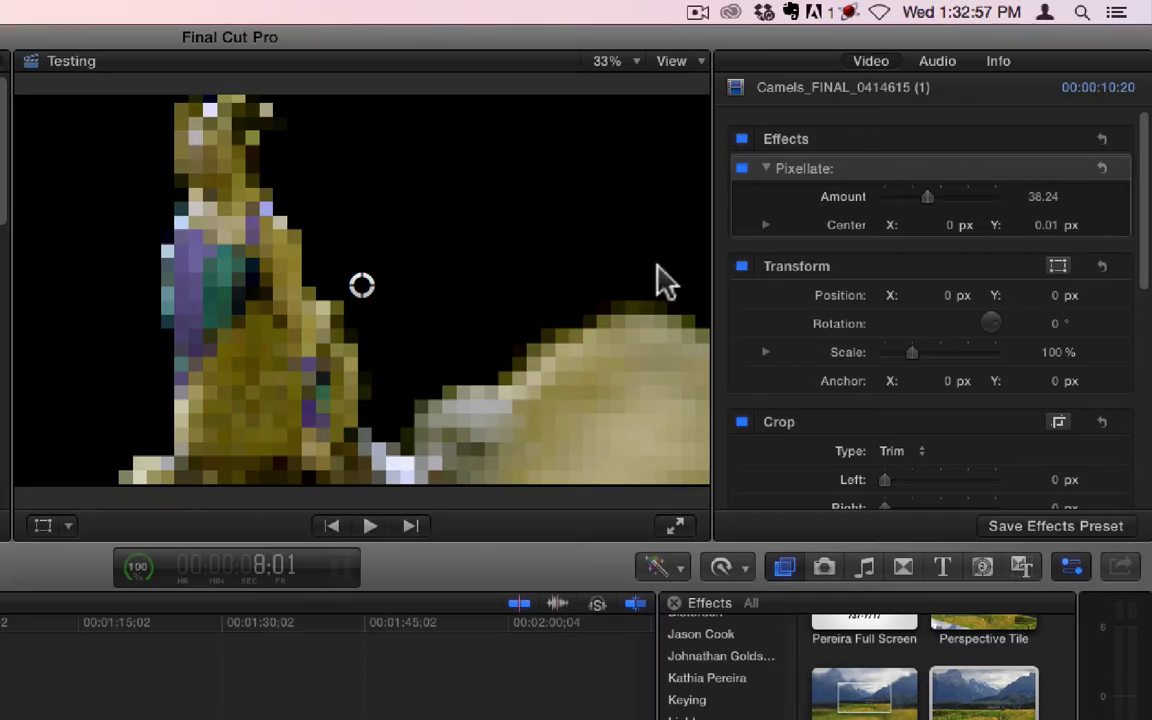
# Replace the Pixellate effect on the camels clip with the Prism effect and place the playhead inside the clip.
pyautogui.click(838, 170)
pyautogui.press('BackSpace')
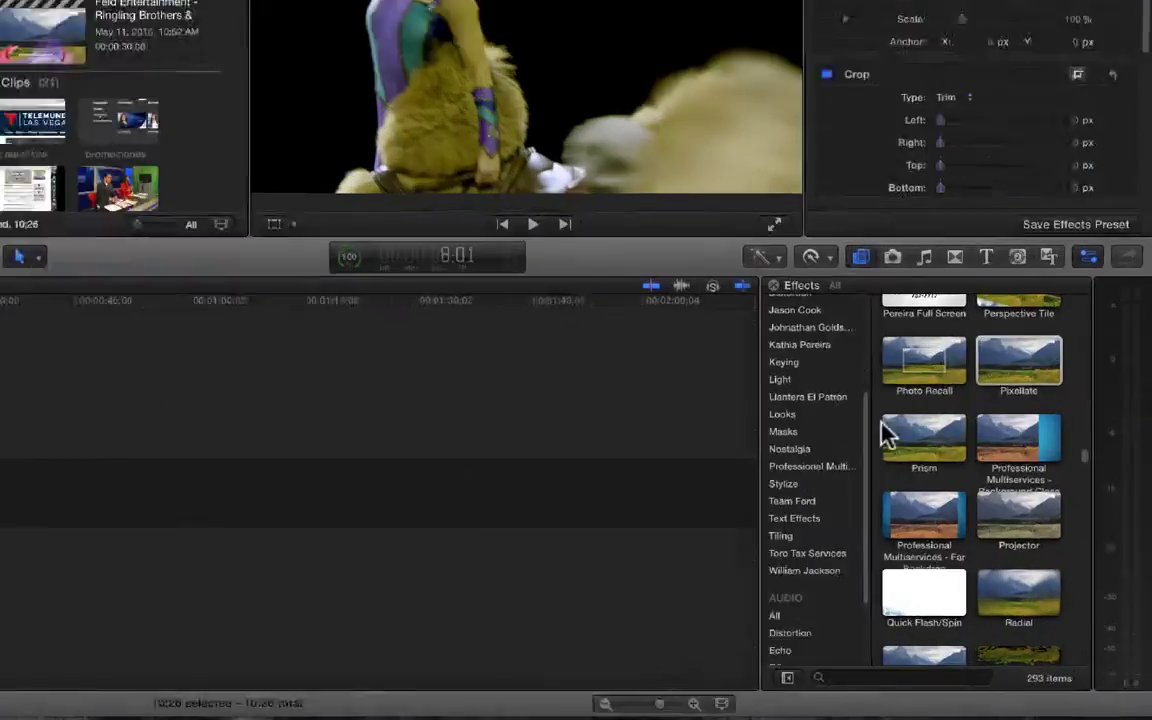
pyautogui.click(988, 498)
pyautogui.click(308, 517)
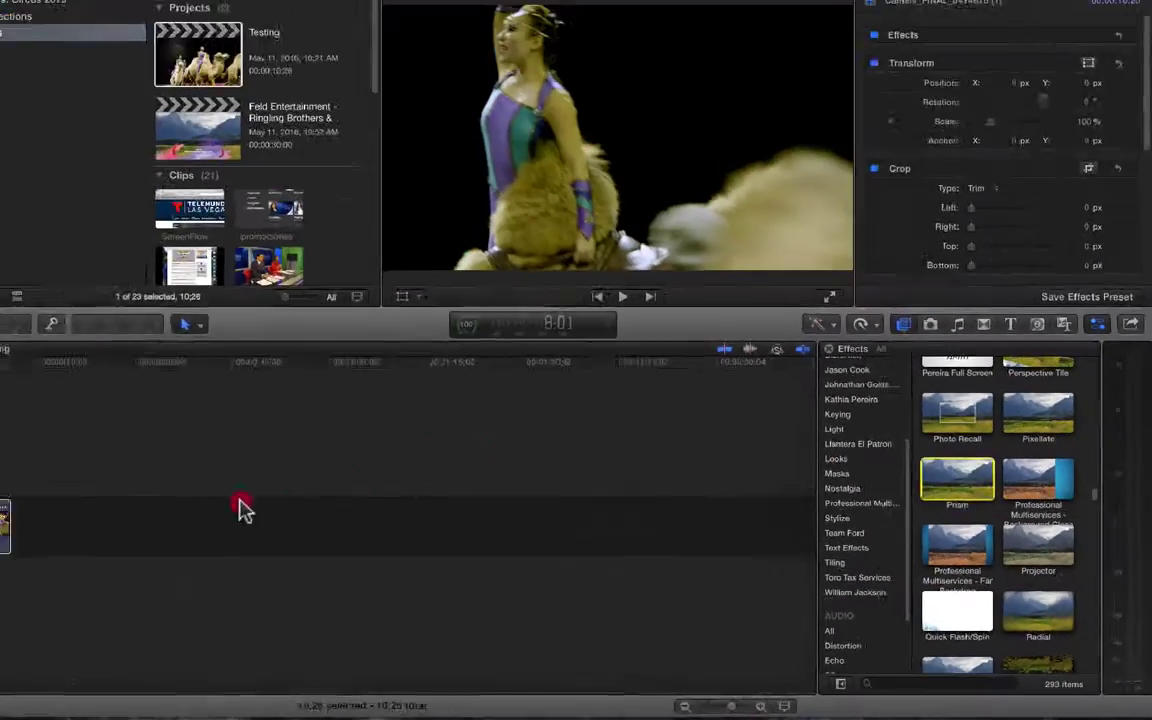
pyautogui.moveTo(240, 508); pyautogui.dragTo(62, 548)
pyautogui.click(60, 393)
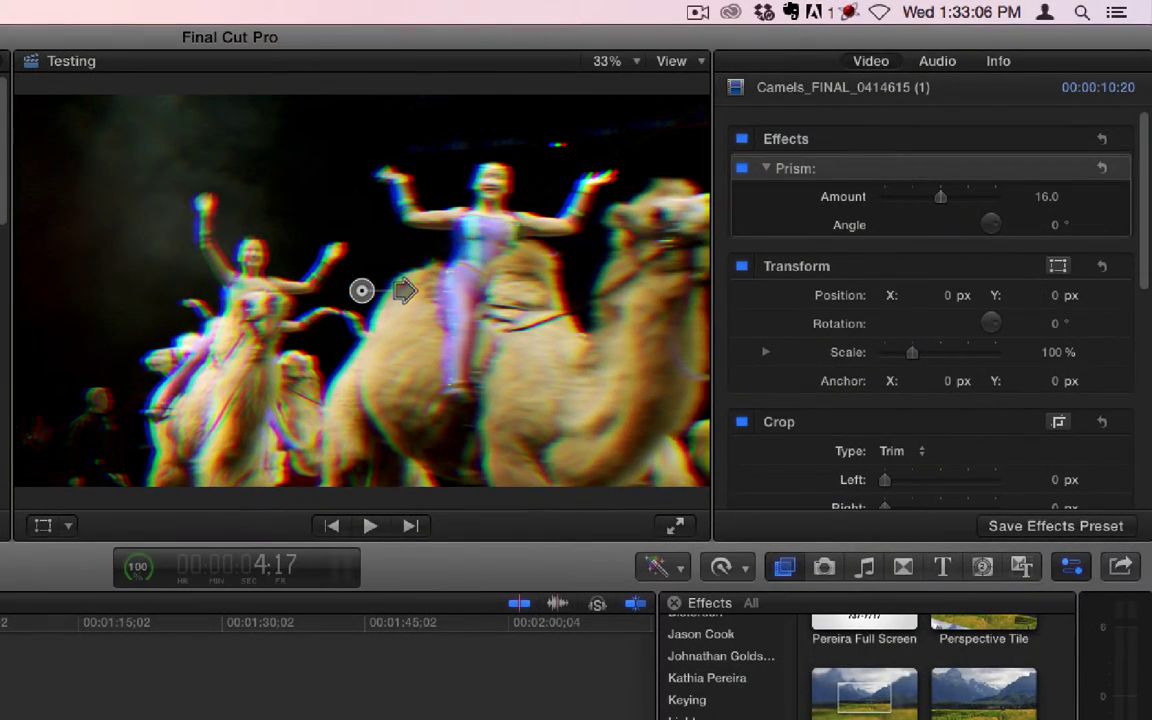
# Try the Prism Amount at 0 and 32 and its Angle at 138°, ending at Amount 0 and Angle 336.8°.
pyautogui.moveTo(946, 197); pyautogui.dragTo(872, 205)
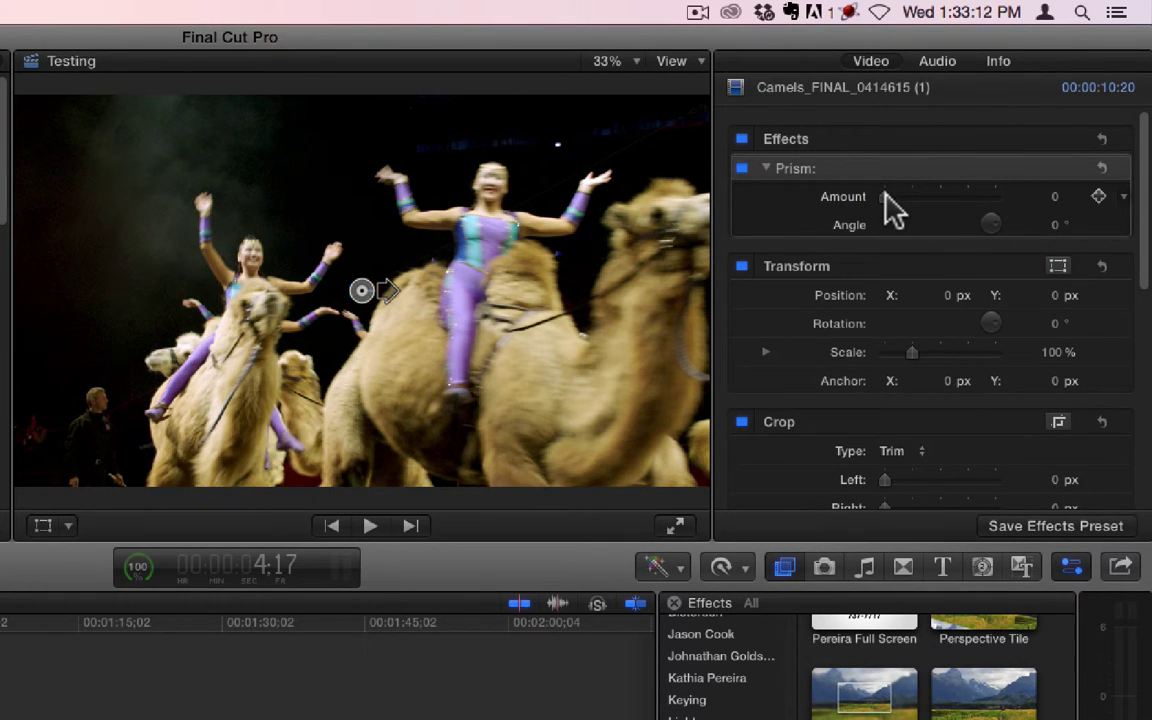
pyautogui.moveTo(897, 200); pyautogui.dragTo(975, 201)
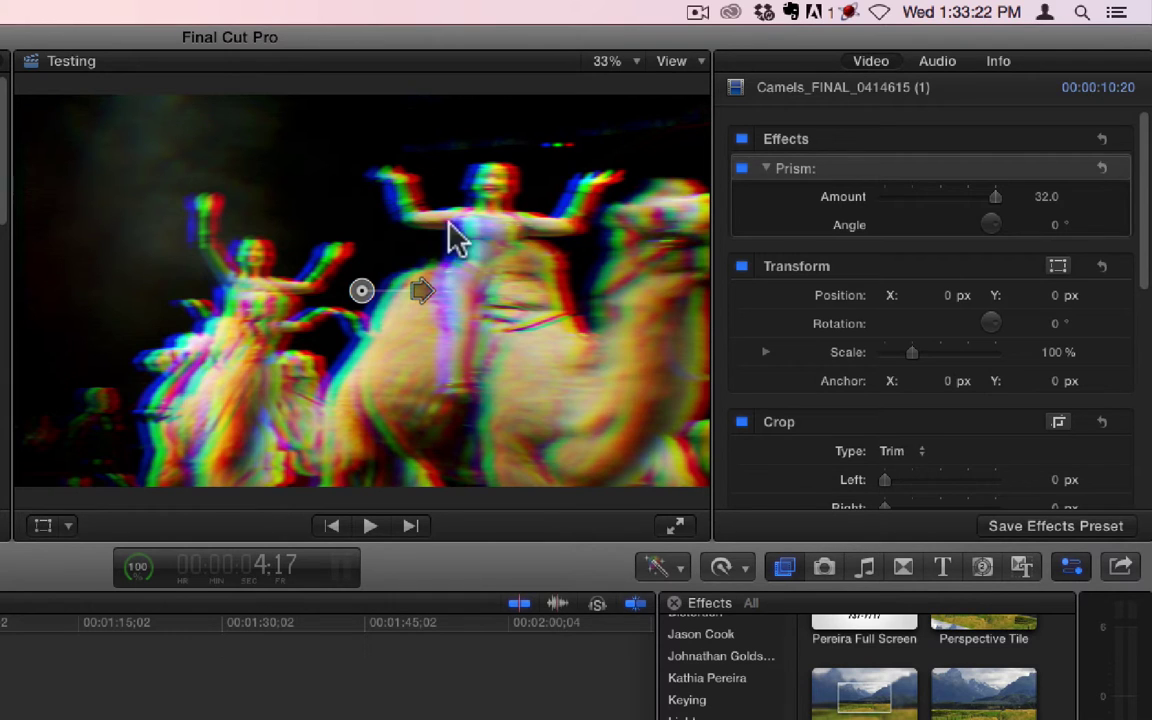
pyautogui.click(1060, 228)
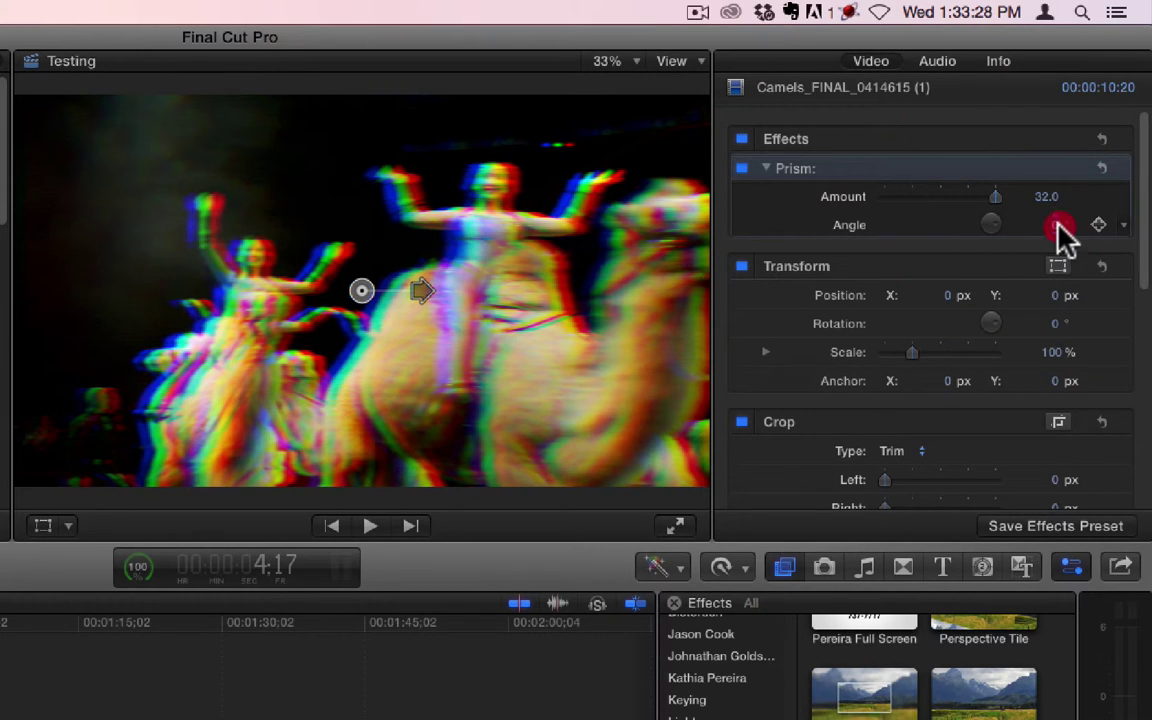
pyautogui.moveTo(422, 290); pyautogui.dragTo(318, 252)
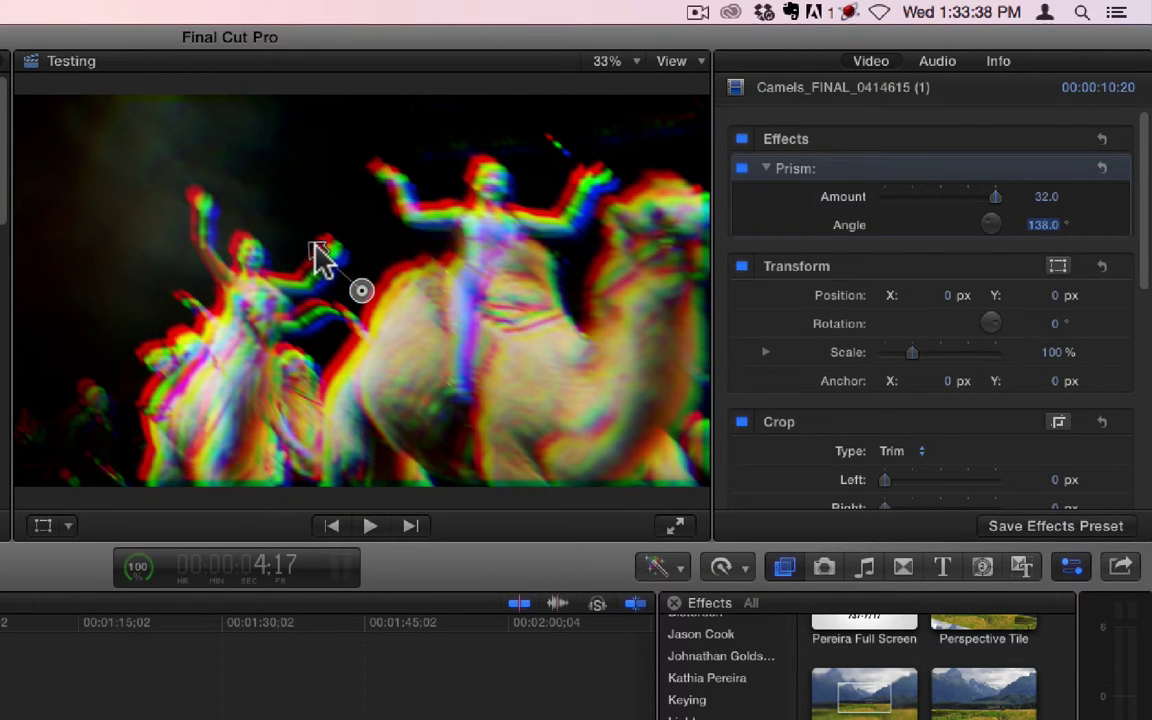
pyautogui.moveTo(315, 245); pyautogui.dragTo(377, 295)
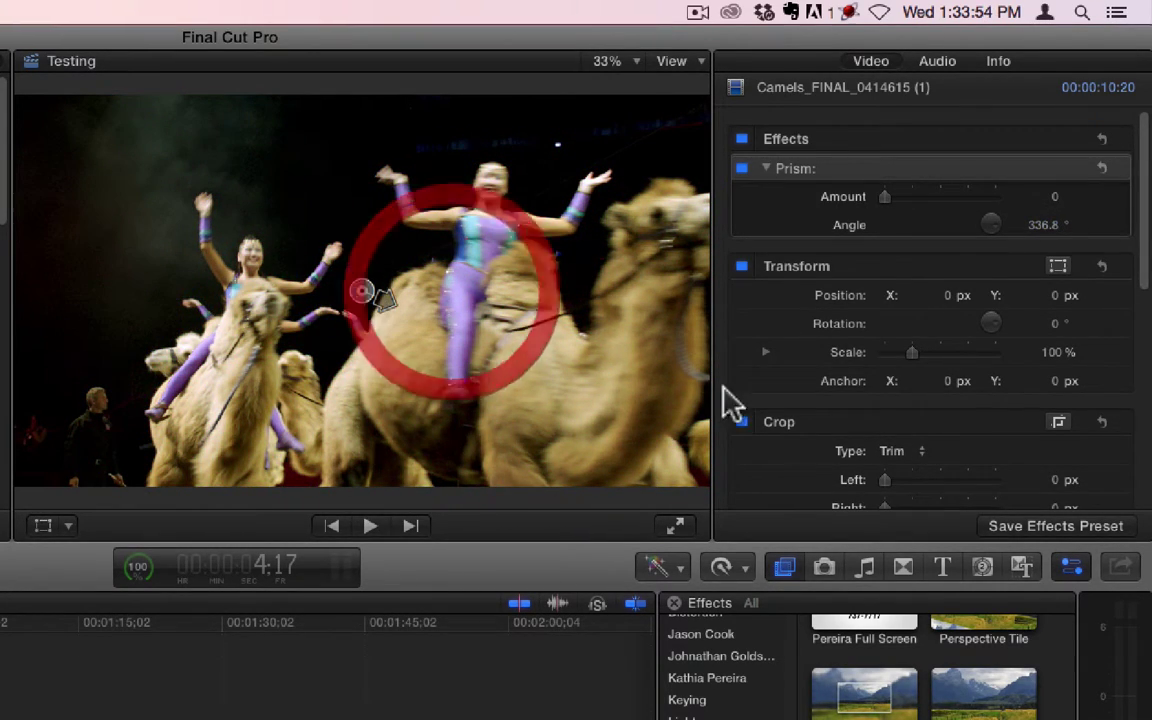
# Delete the Prism effect from the clip and undo to restore it.
pyautogui.click(838, 162)
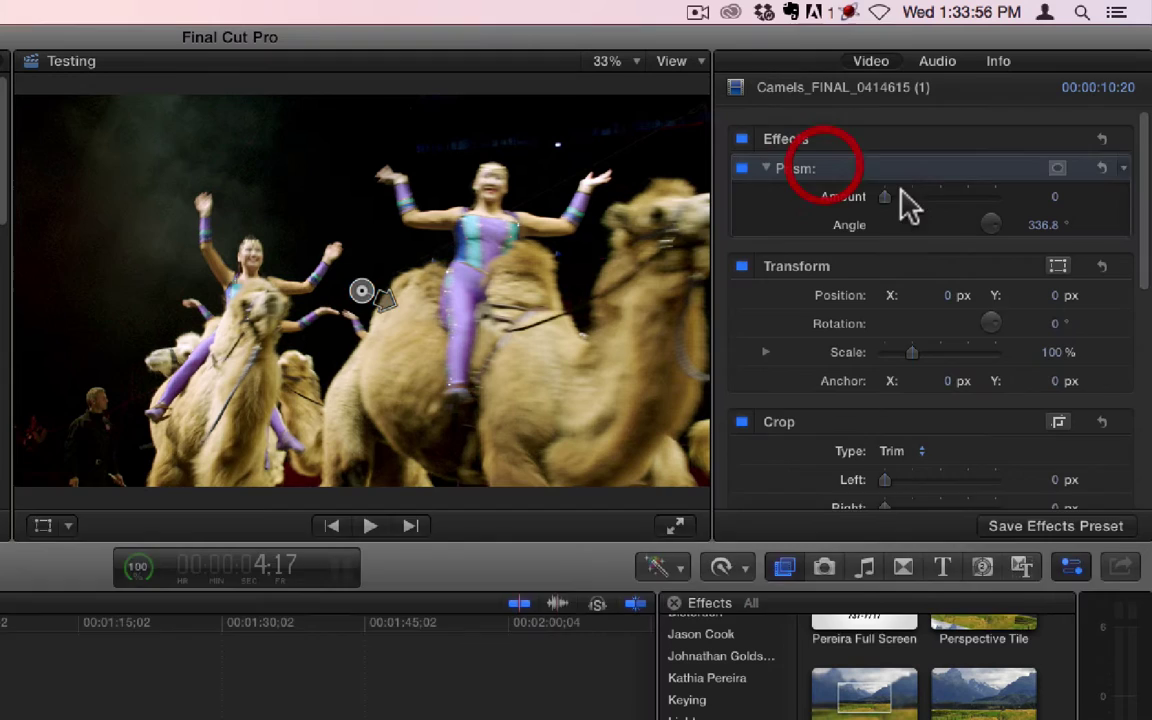
pyautogui.press('BackSpace')
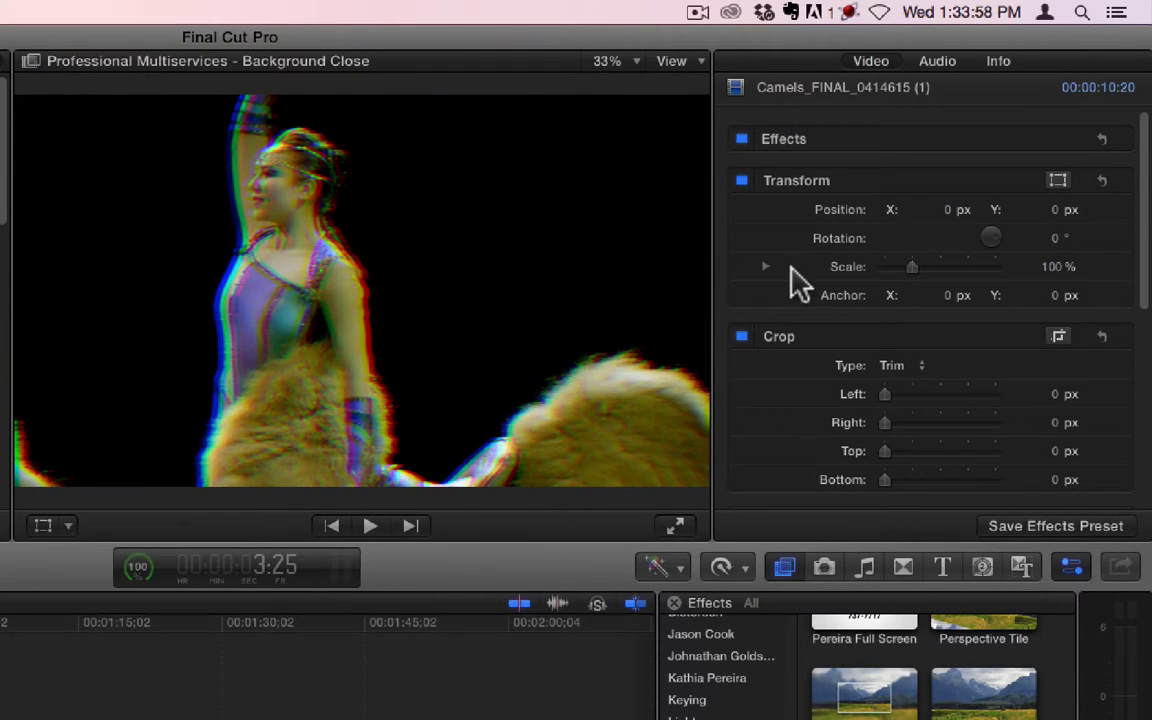
pyautogui.press('super+z')
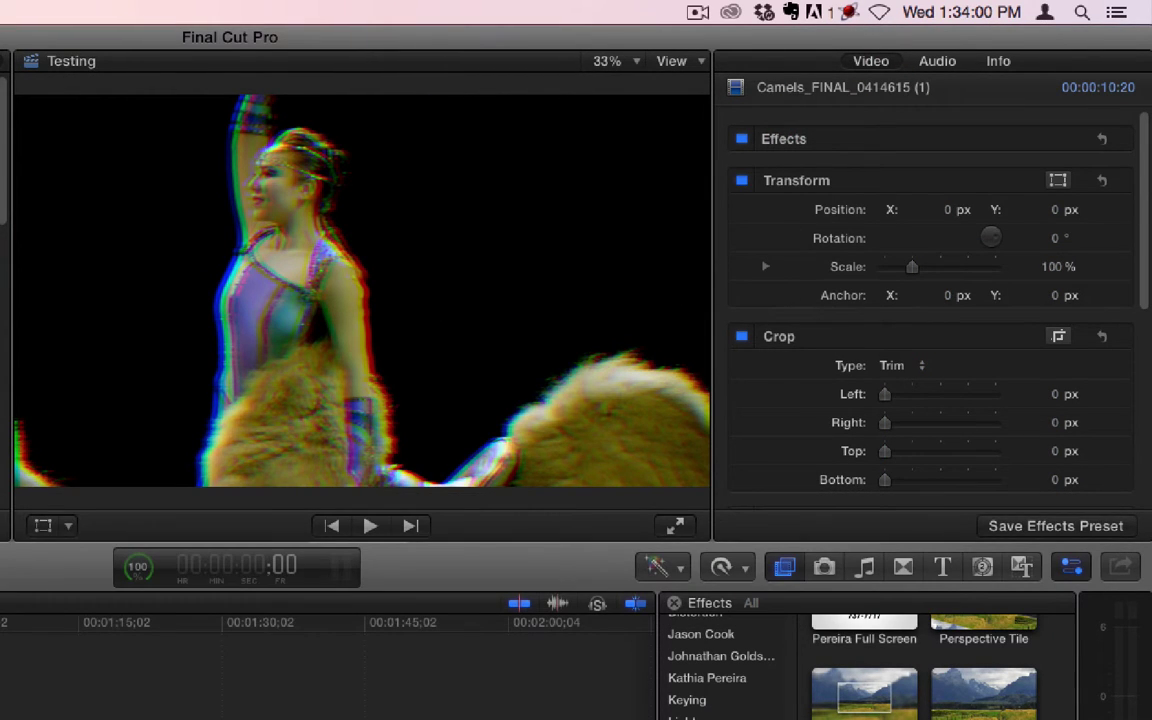
pyautogui.press('super+z')
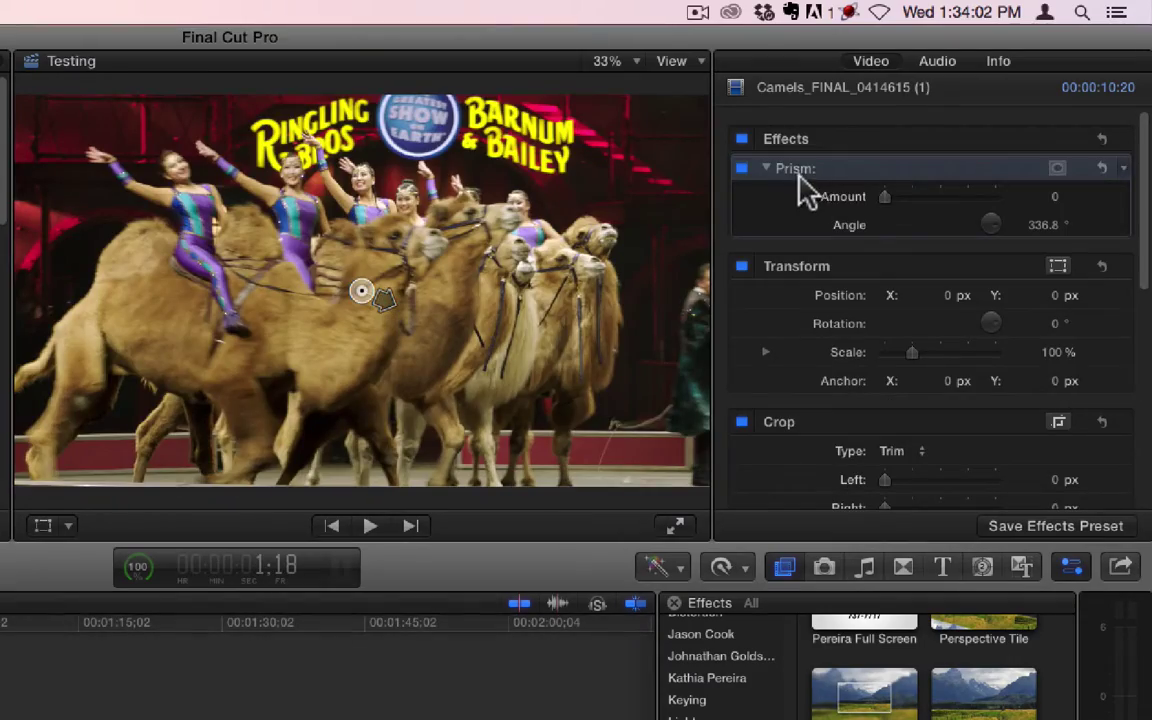
# Raise the Prism Amount to 32 and on to 179 while playing the clip to preview the distortion.
pyautogui.moveTo(885, 196); pyautogui.dragTo(1041, 200)
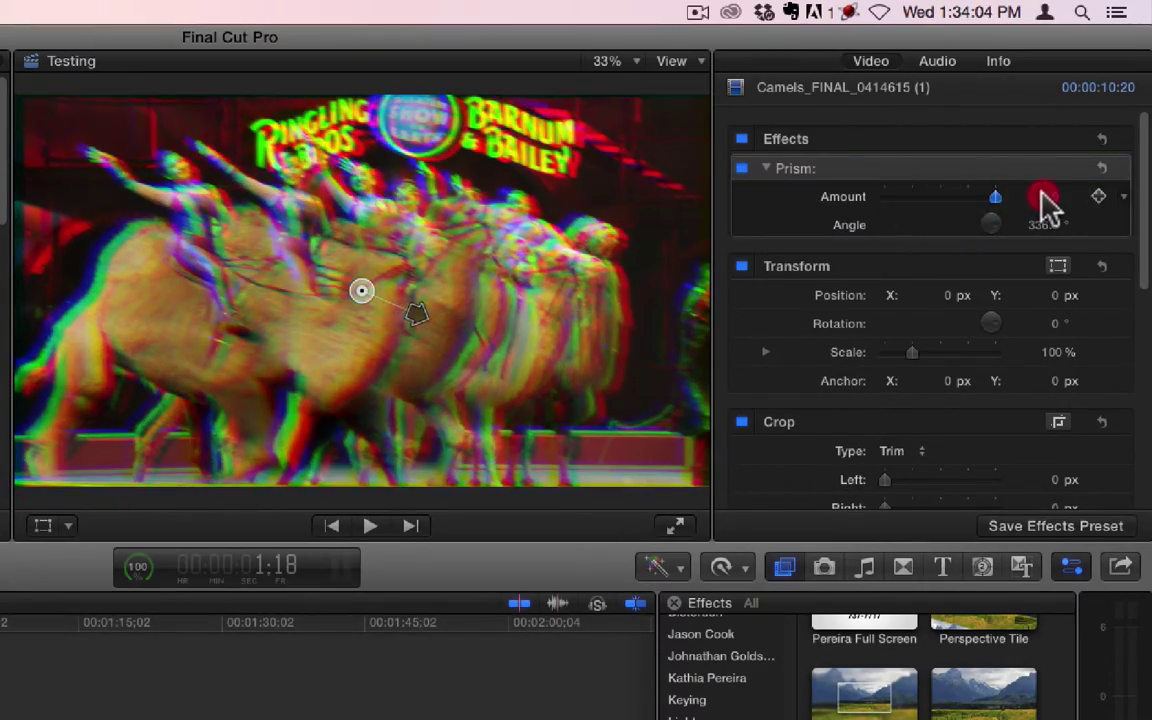
pyautogui.press('space')
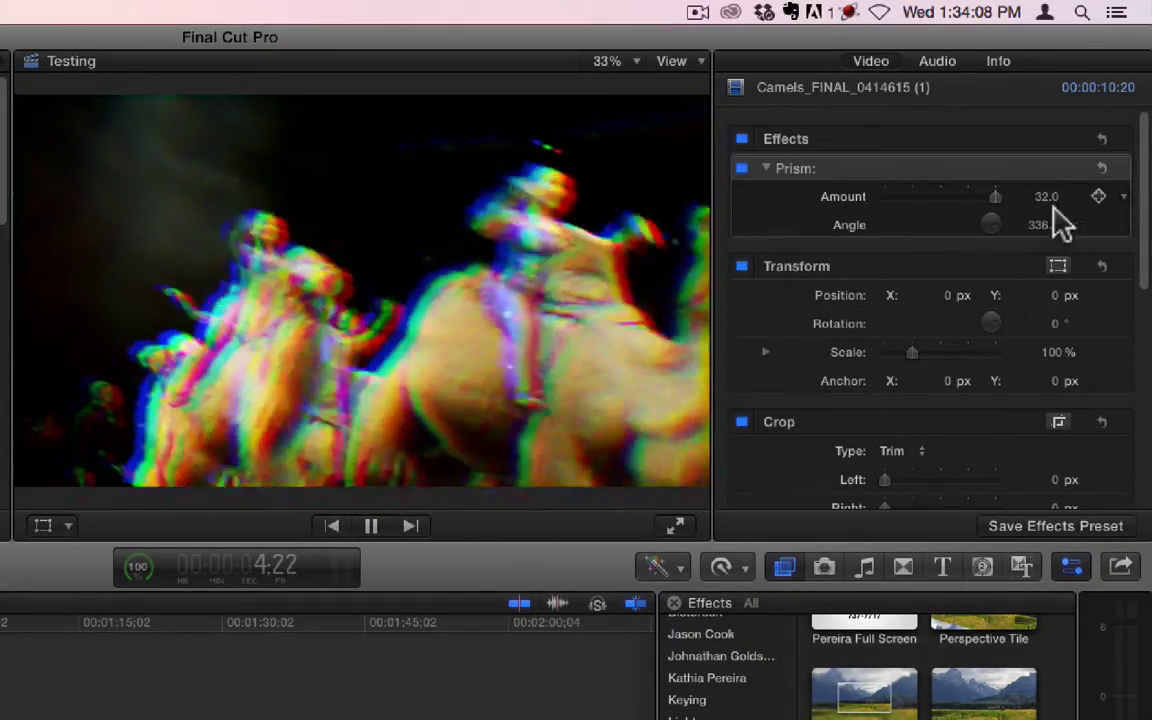
pyautogui.moveTo(1046, 197); pyautogui.dragTo(1050, 195)
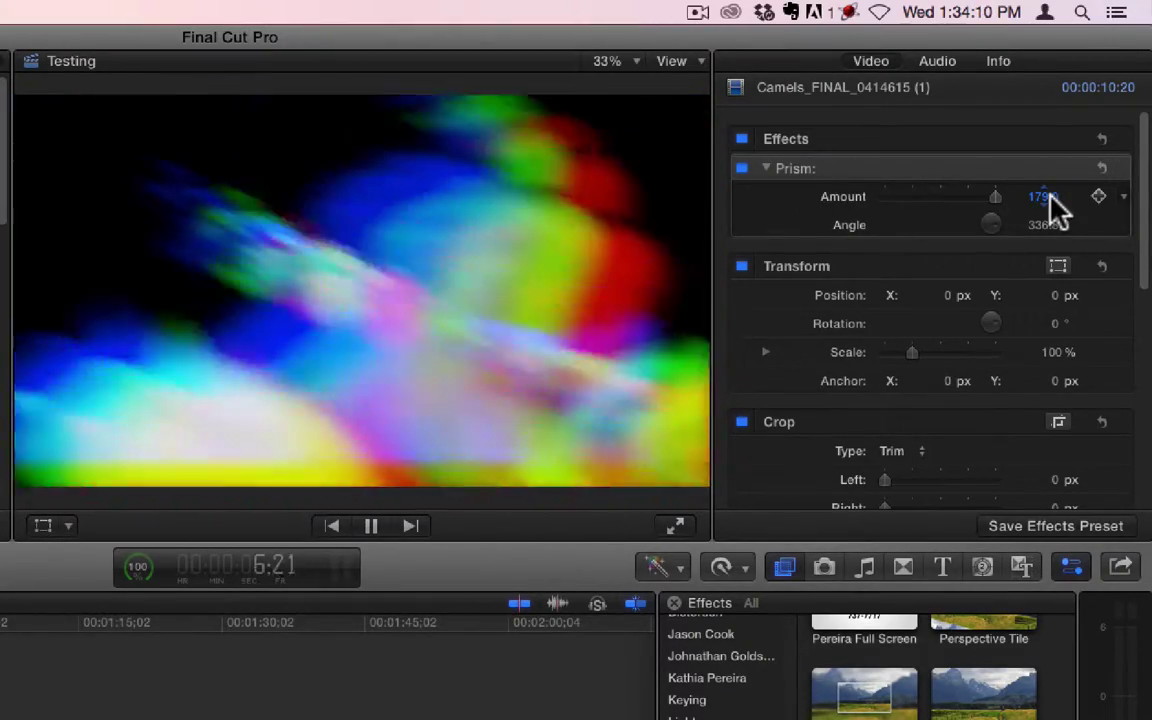
pyautogui.press('space')
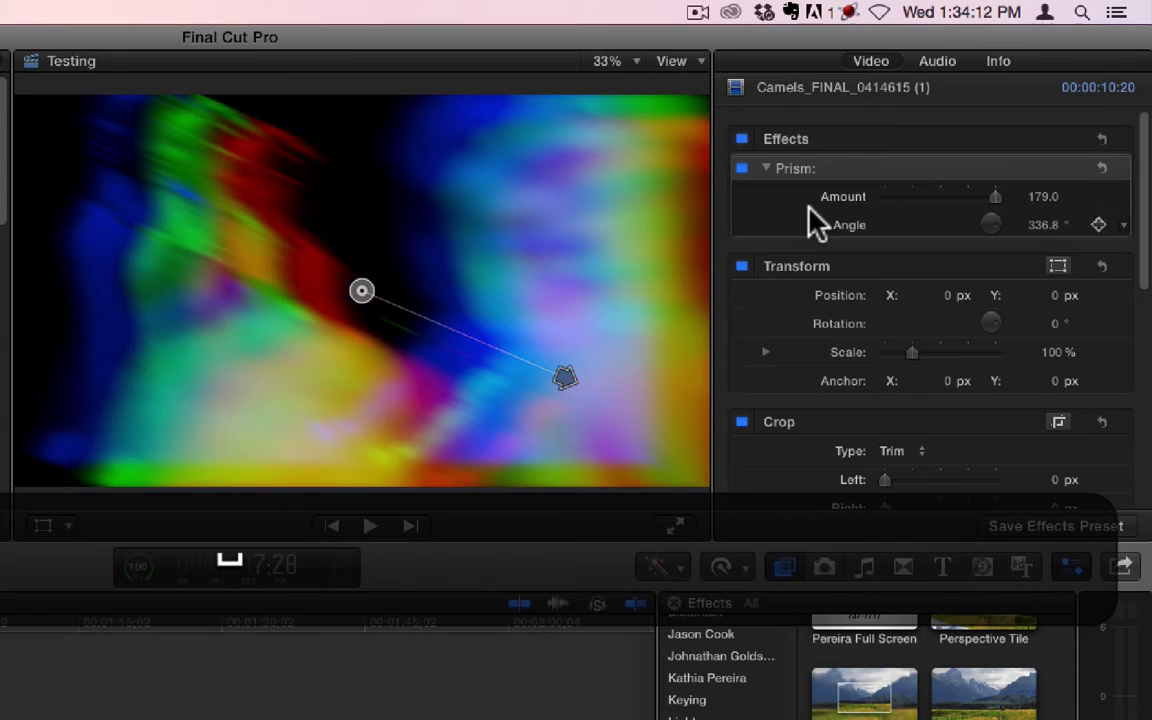
# Remove the Prism effect from the camels clip, undoing the accidental deletion of the clip itself.
pyautogui.press('BackSpace')
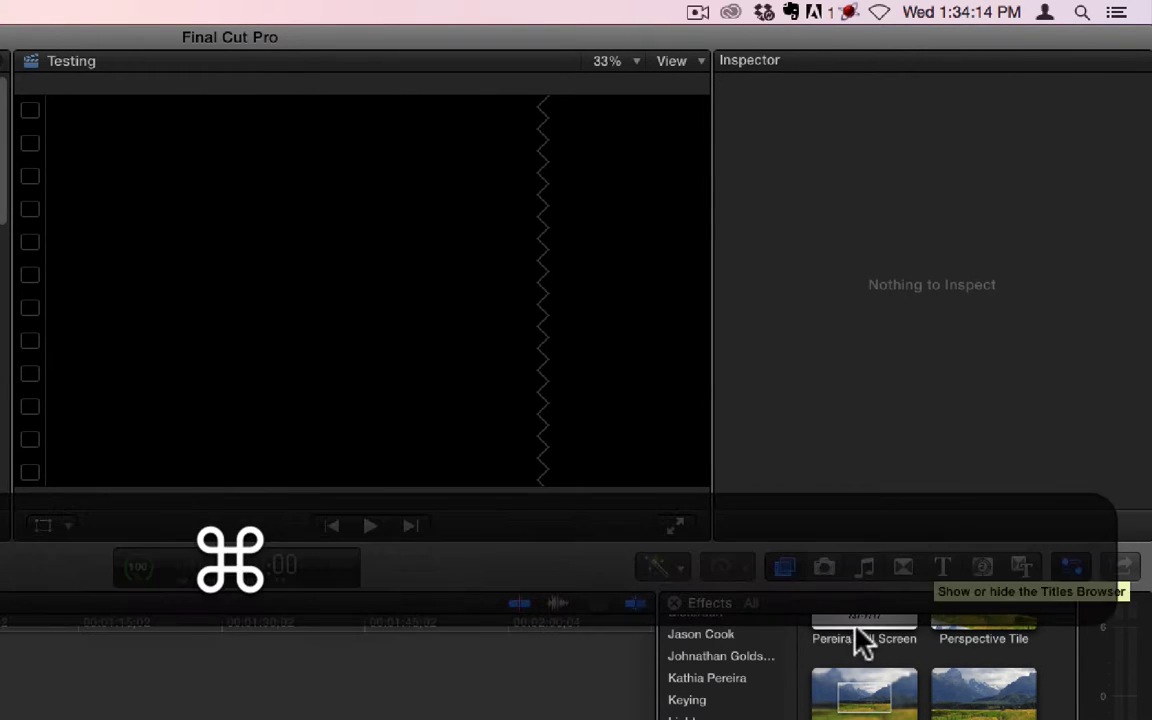
pyautogui.press('cmd+z')
pyautogui.click(818, 172)
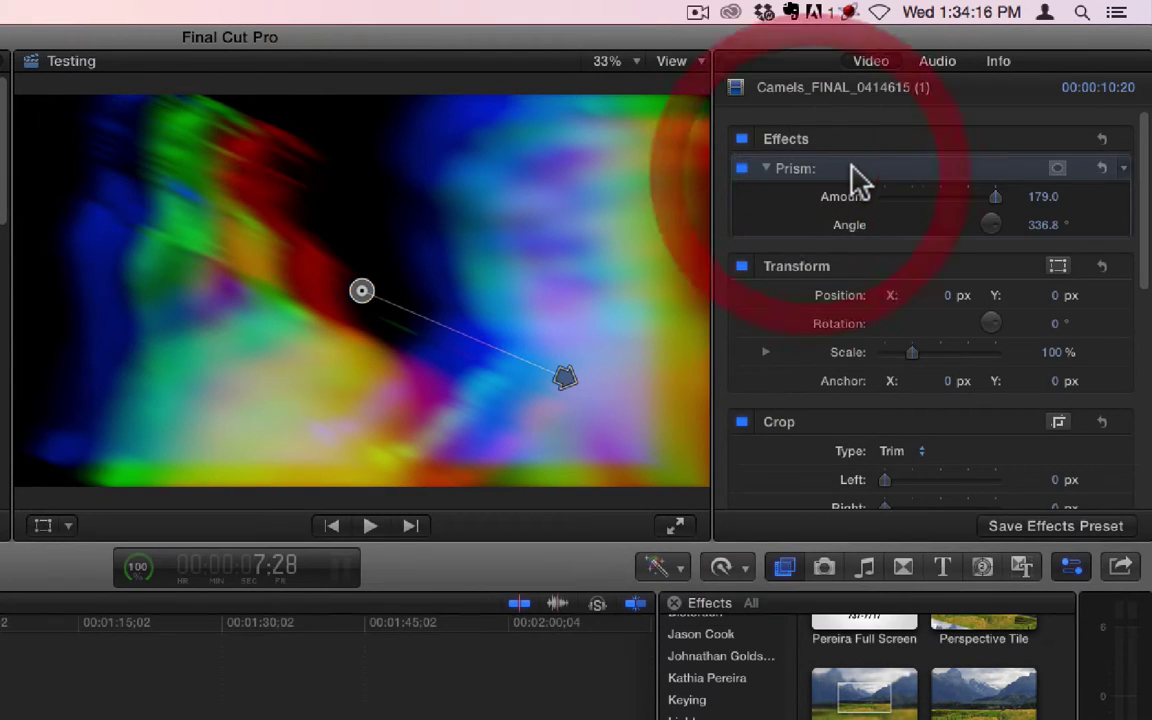
pyautogui.press('BackSpace')
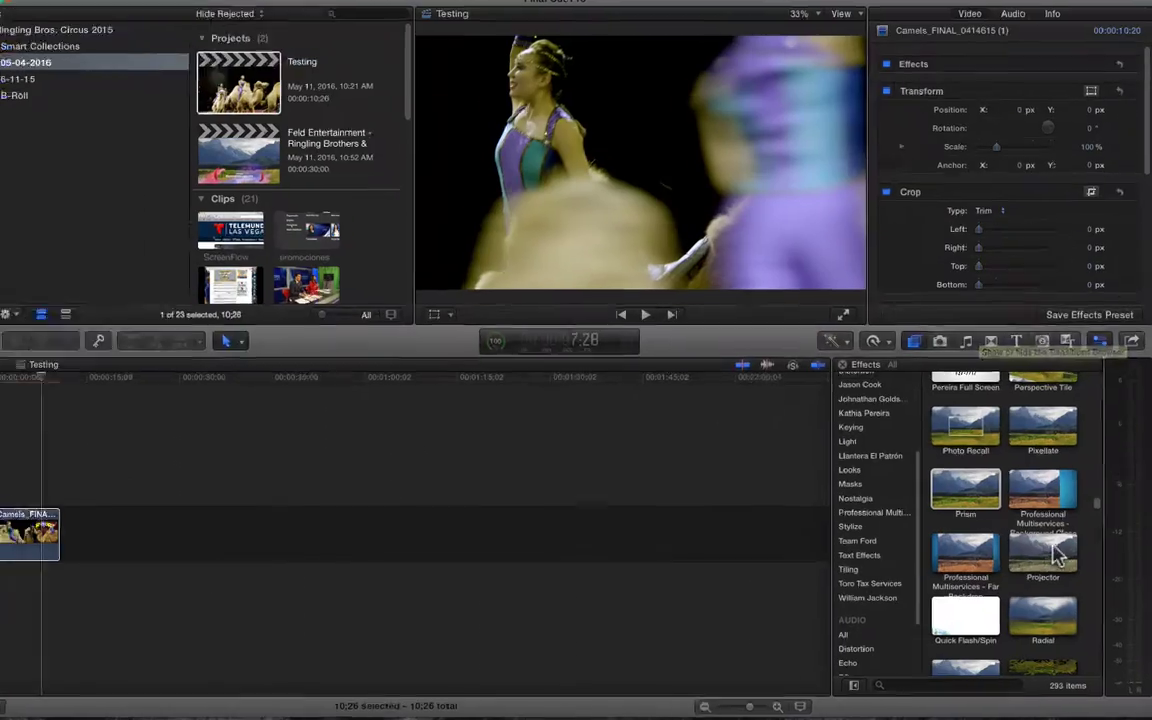
# Apply the Projector effect to the camels clip and place the playhead at about 2:08.
pyautogui.click(1057, 560)
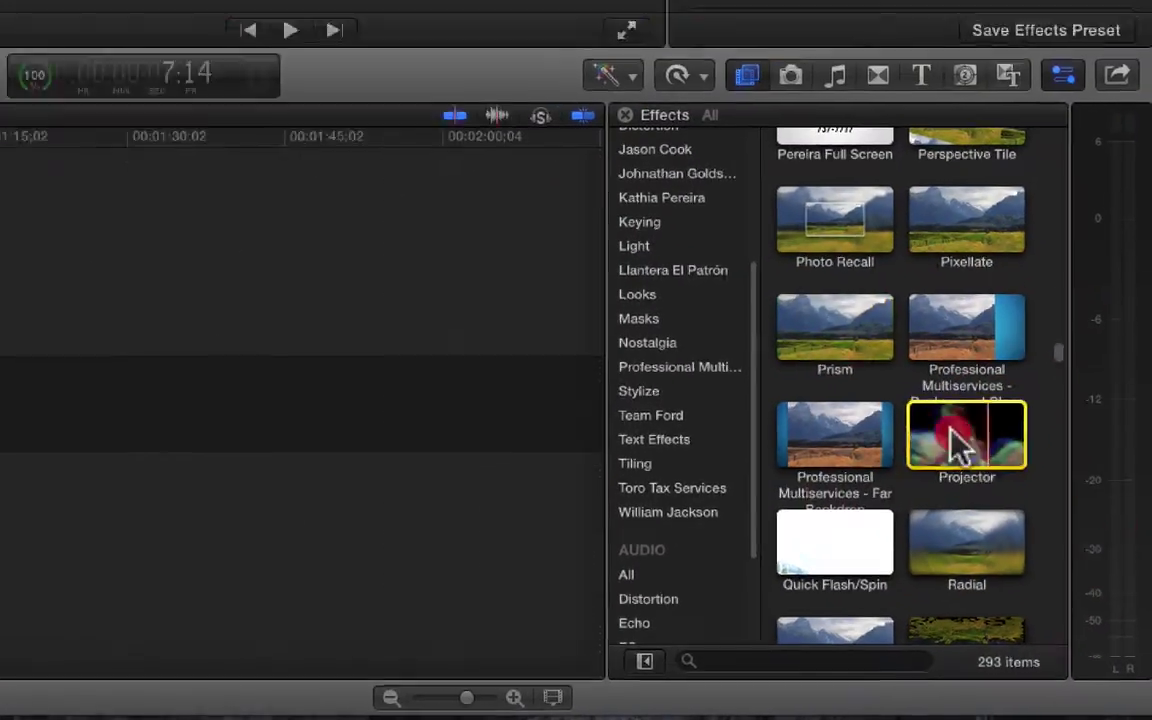
pyautogui.moveTo(1040, 556); pyautogui.dragTo(82, 544)
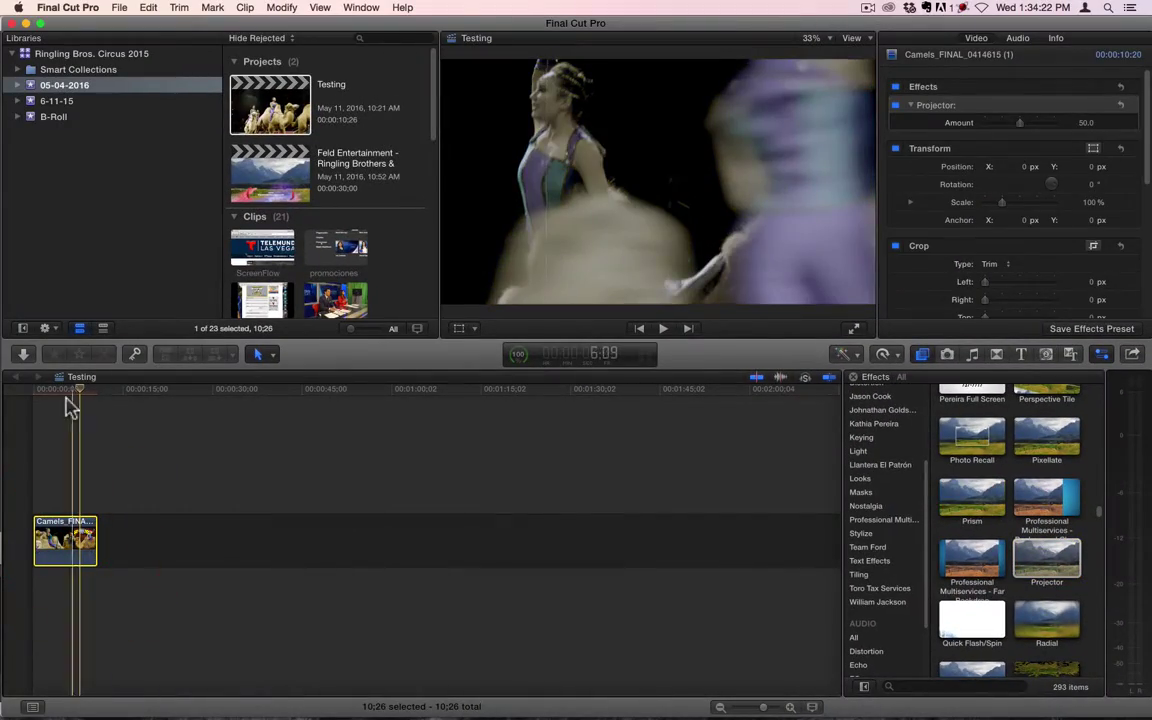
pyautogui.click(50, 391)
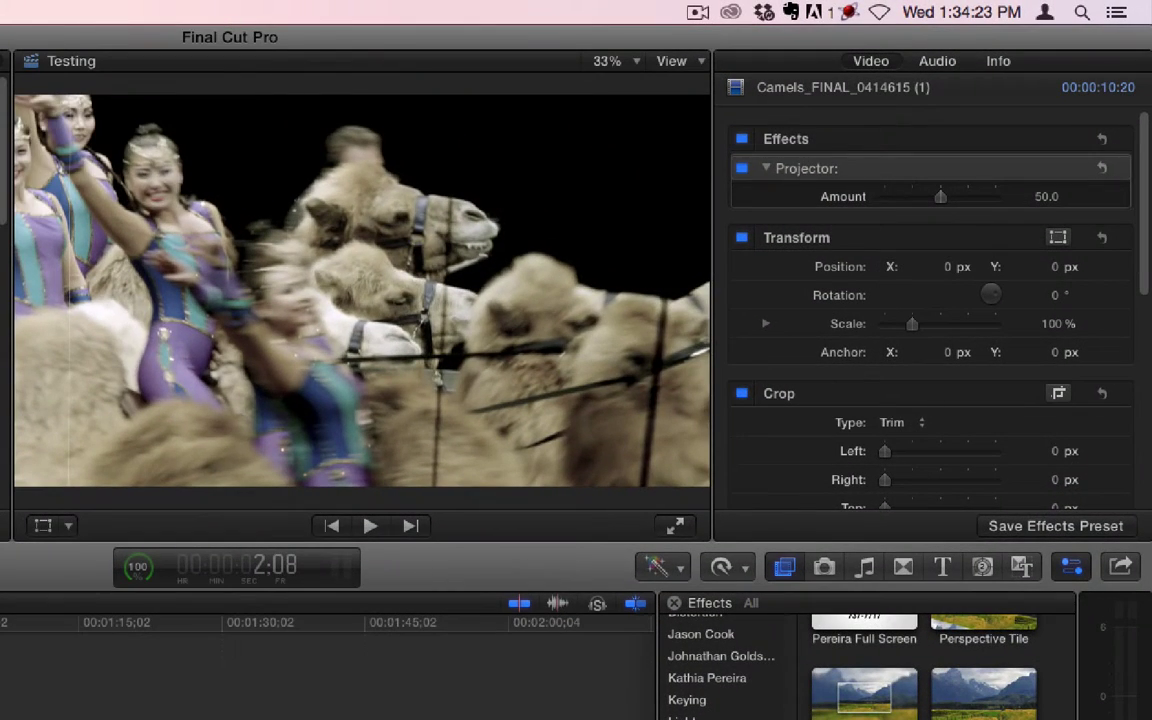
# Play the camels clip while varying the Projector Amount between 0 and 100, and remove the Projector effect.
pyautogui.press('space')
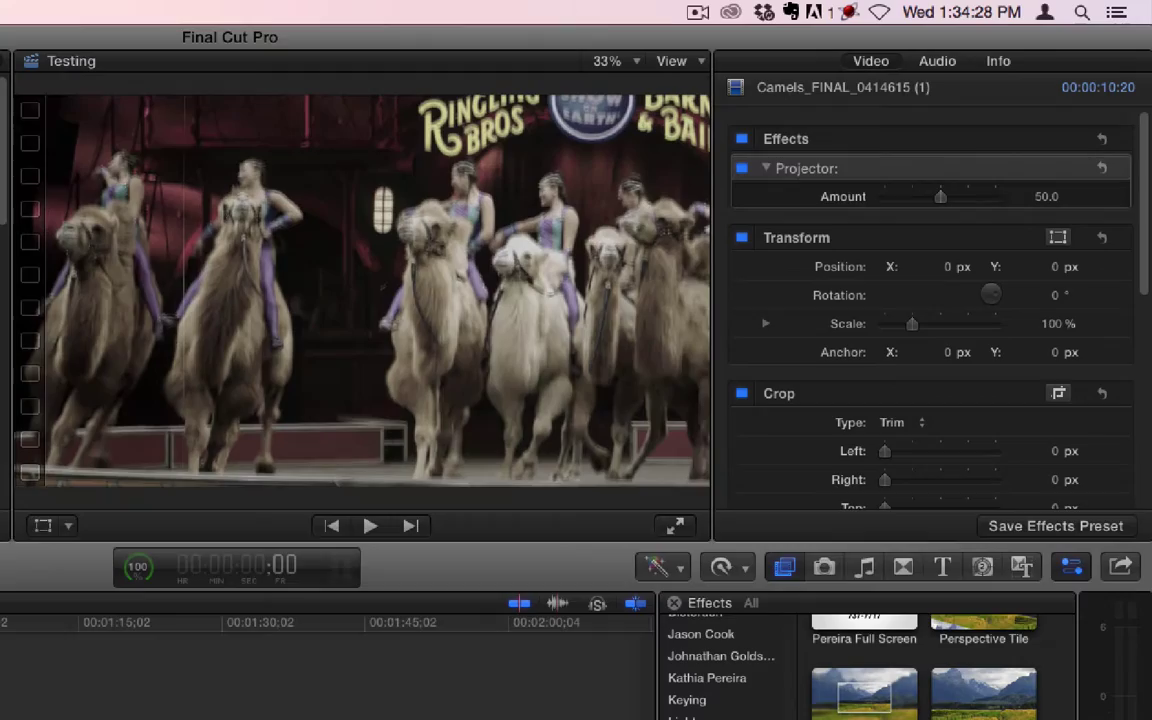
pyautogui.press('space')
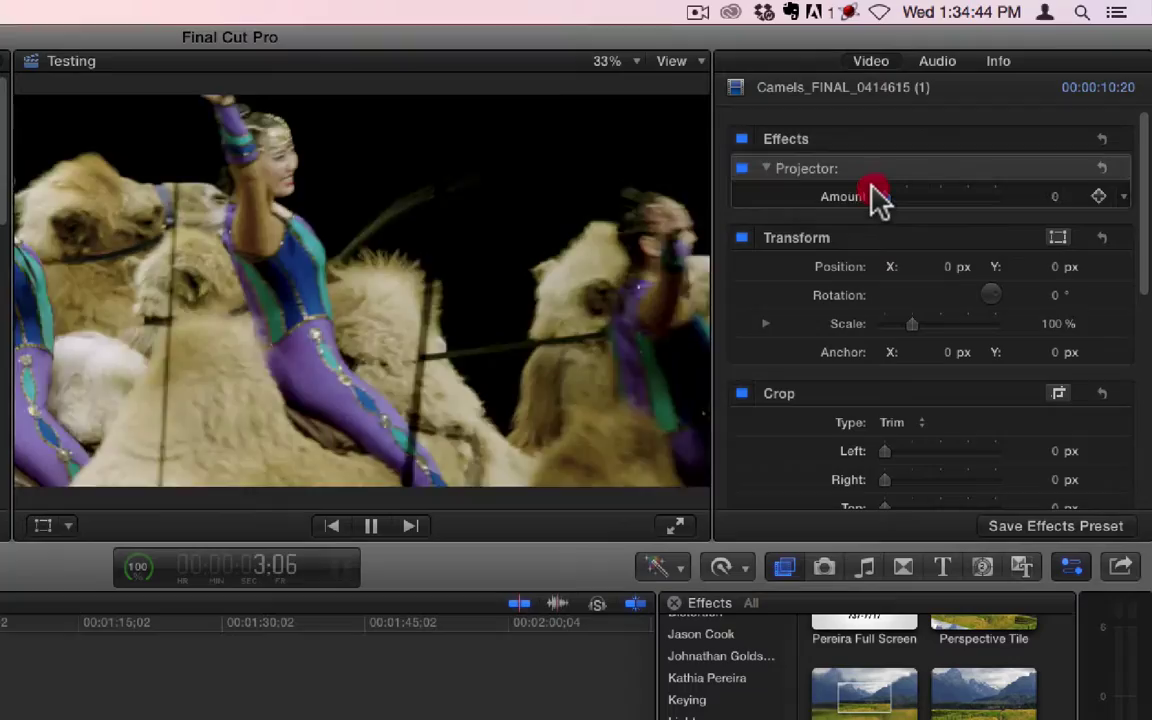
pyautogui.moveTo(862, 188); pyautogui.dragTo(869, 196)
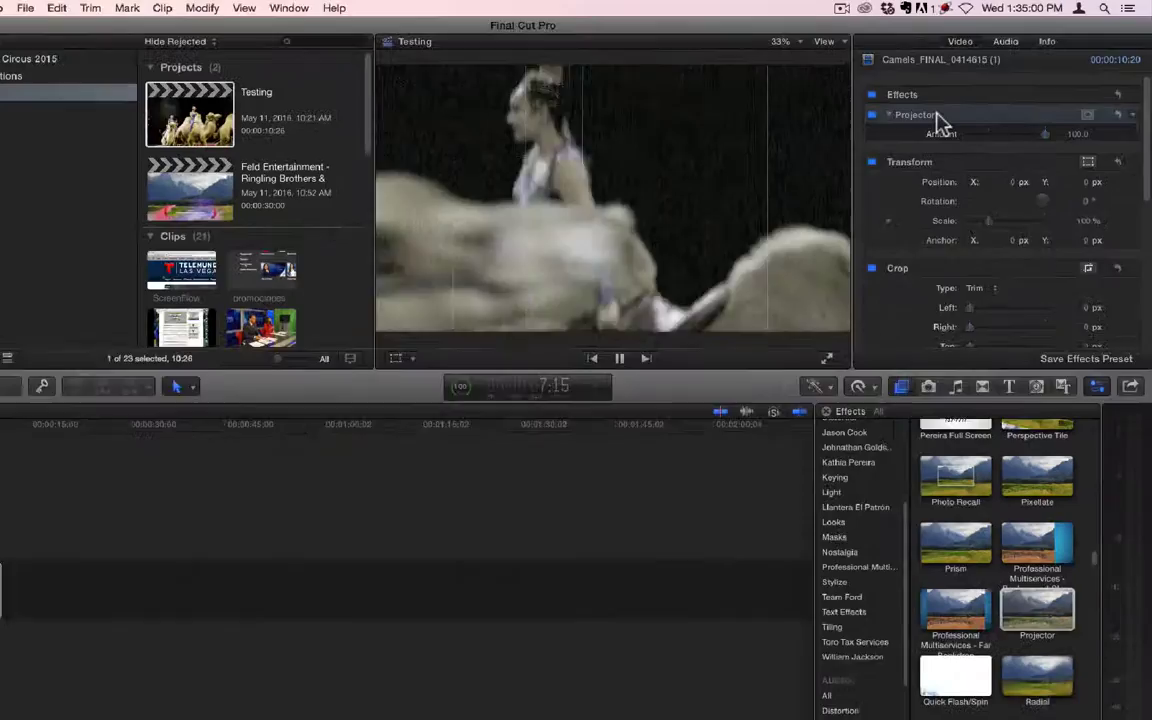
pyautogui.press('BackSpace')
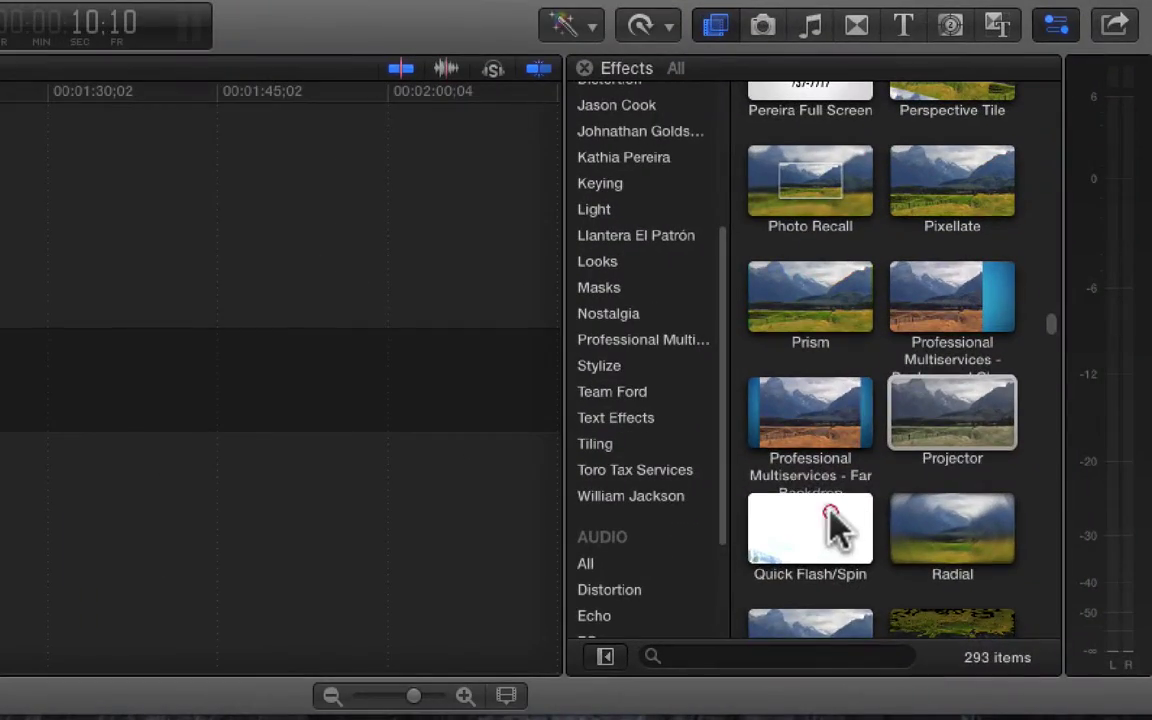
# Apply the Quick Flash/Spin effect to the camels clip.
pyautogui.click(828, 510)
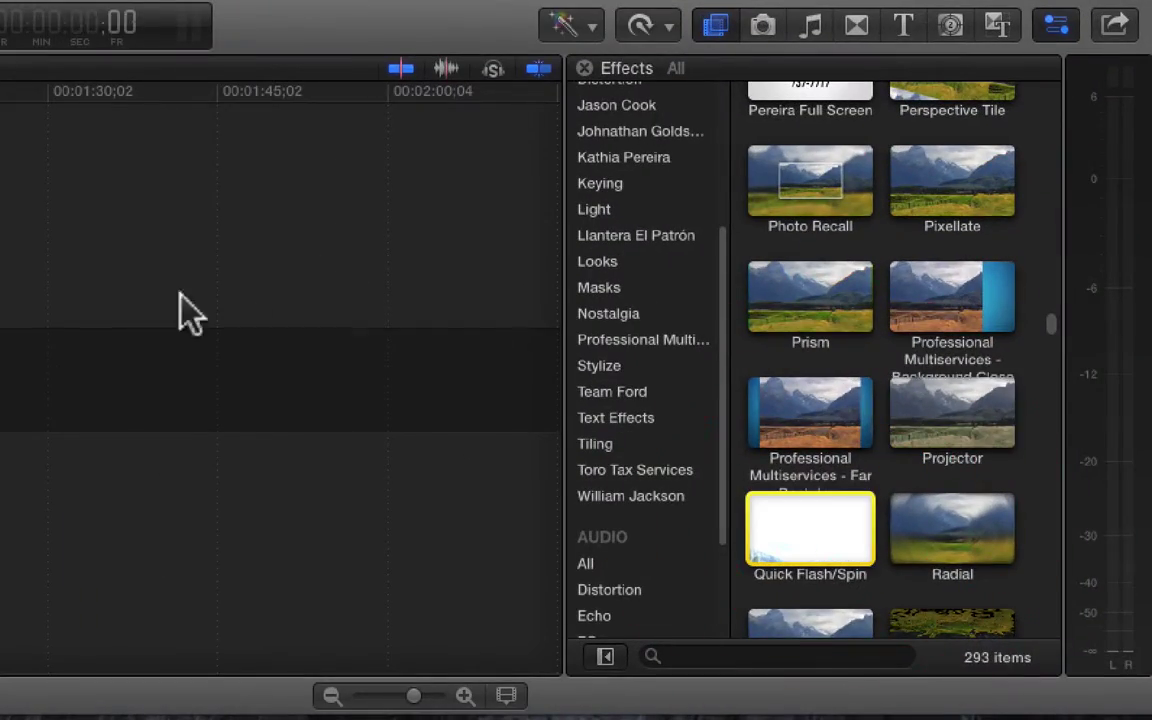
pyautogui.click(129, 294)
pyautogui.press('space')
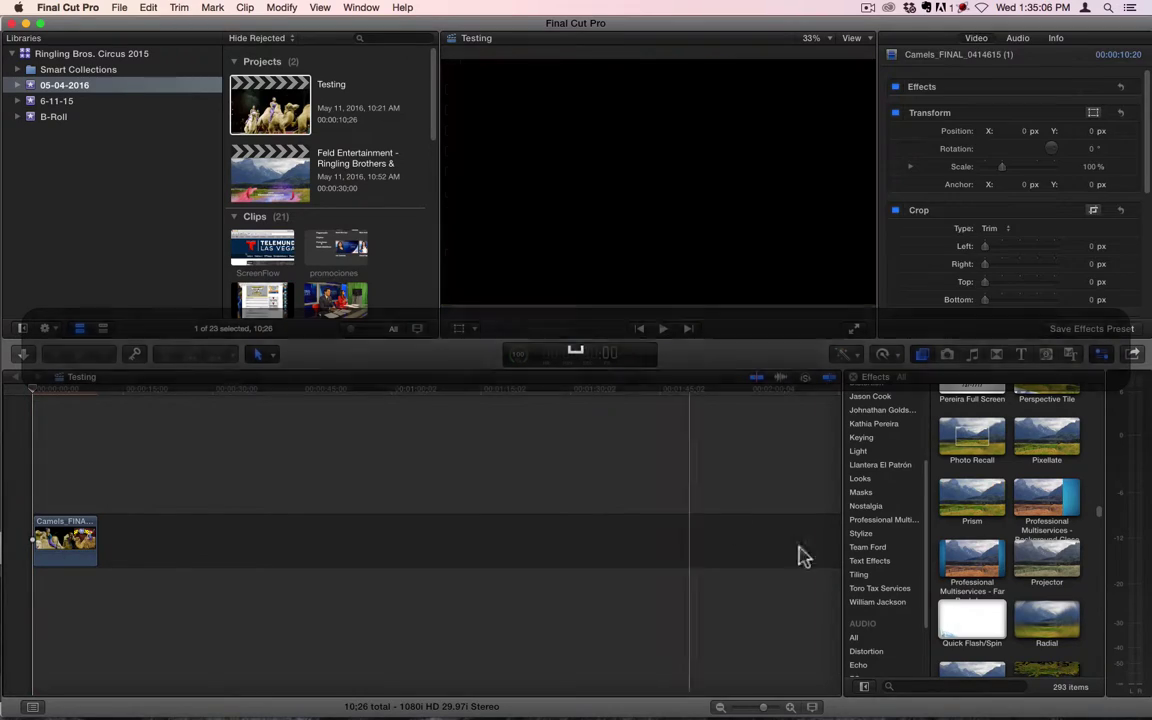
pyautogui.click(968, 628)
pyautogui.moveTo(860, 612); pyautogui.dragTo(72, 552)
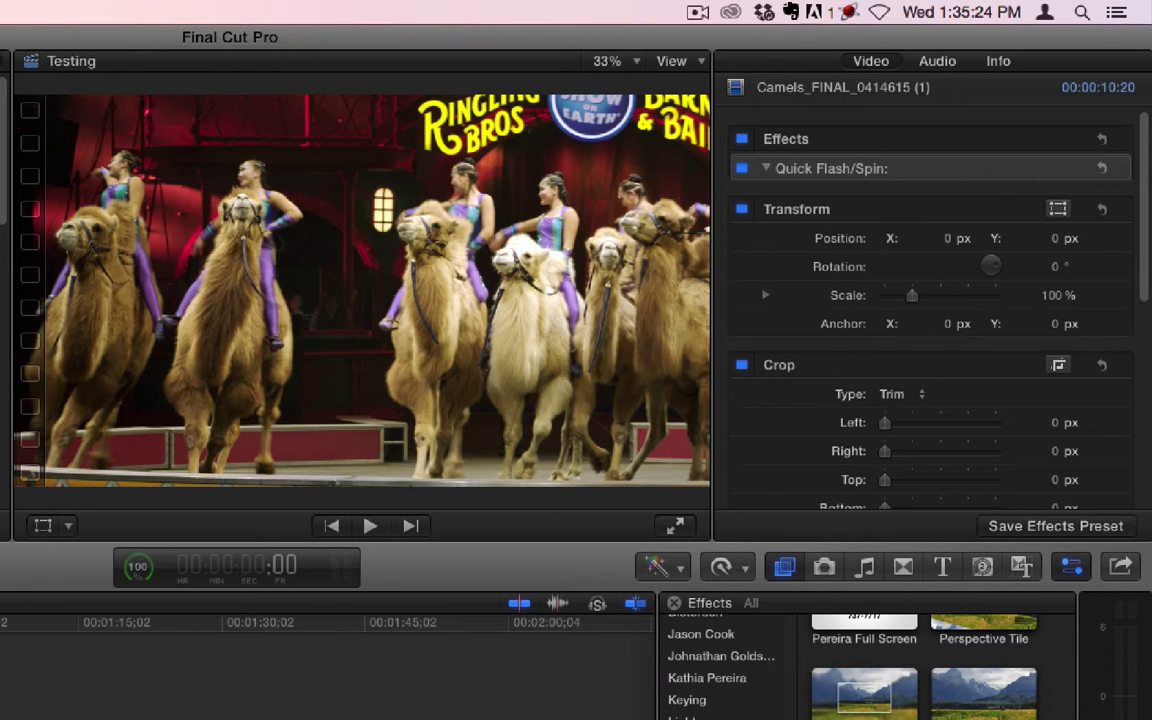
# Preview Quick Flash/Spin on the clip, split the clip at about 4:07 to play across the cut, and undo the split.
pyautogui.press('space')
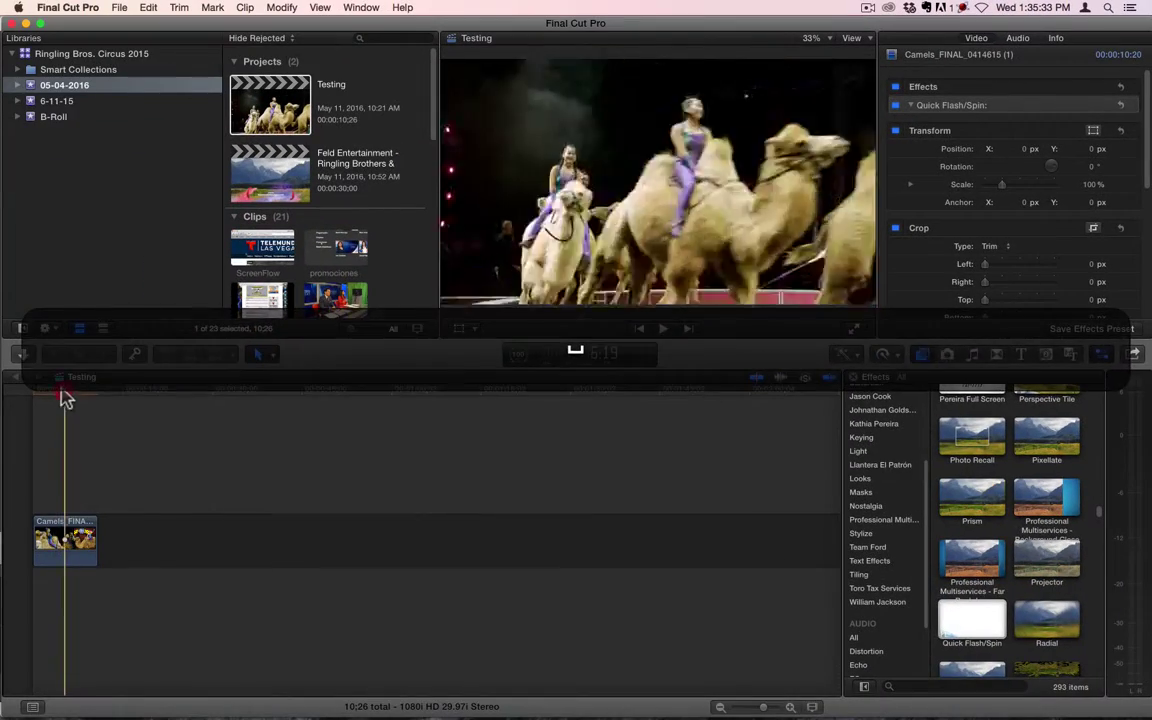
pyautogui.click(33, 399)
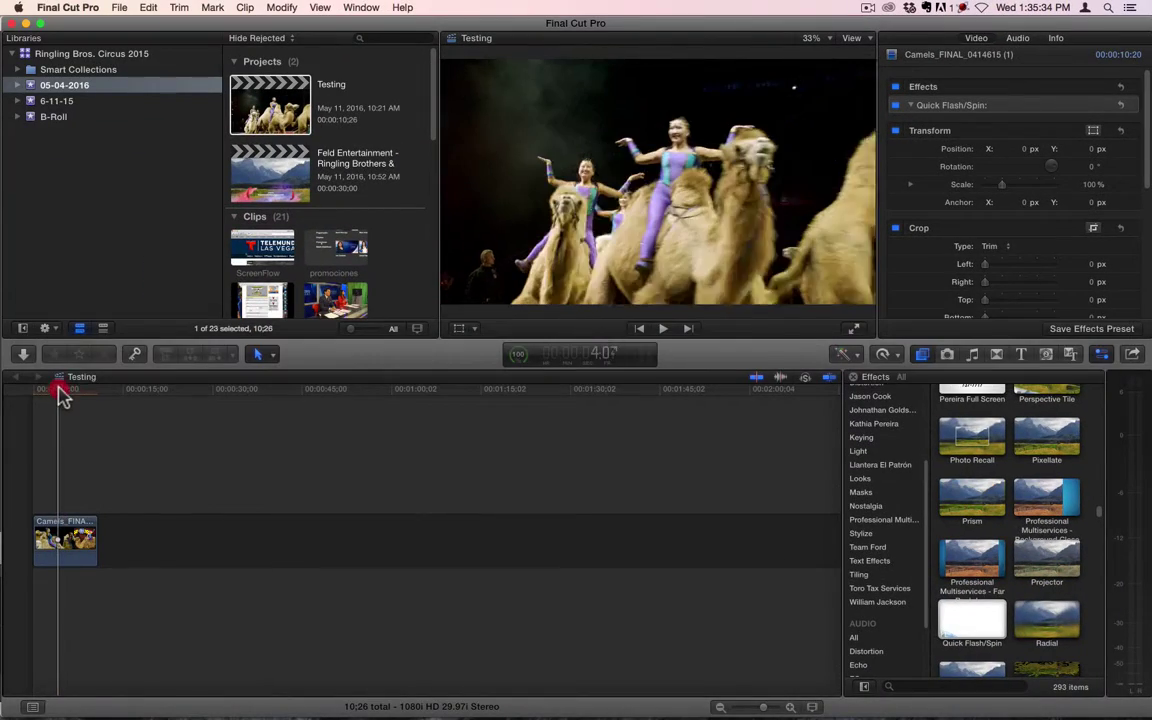
pyautogui.click(10, 397)
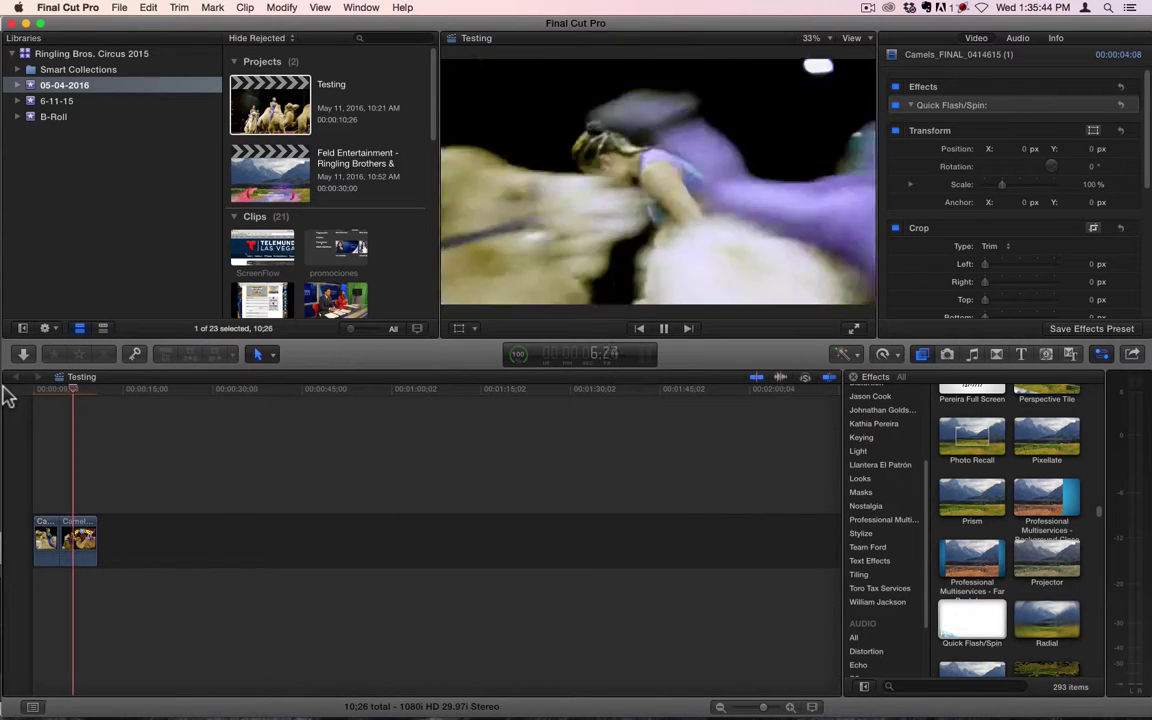
pyautogui.press('space')
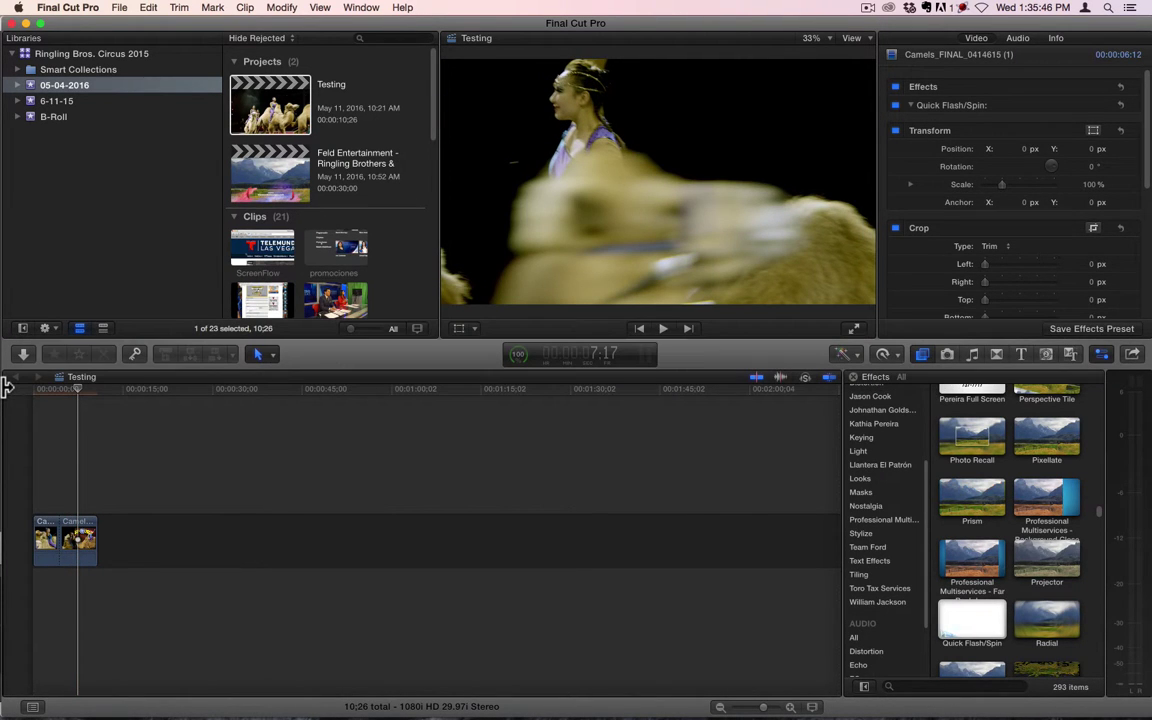
pyautogui.press('super+z')
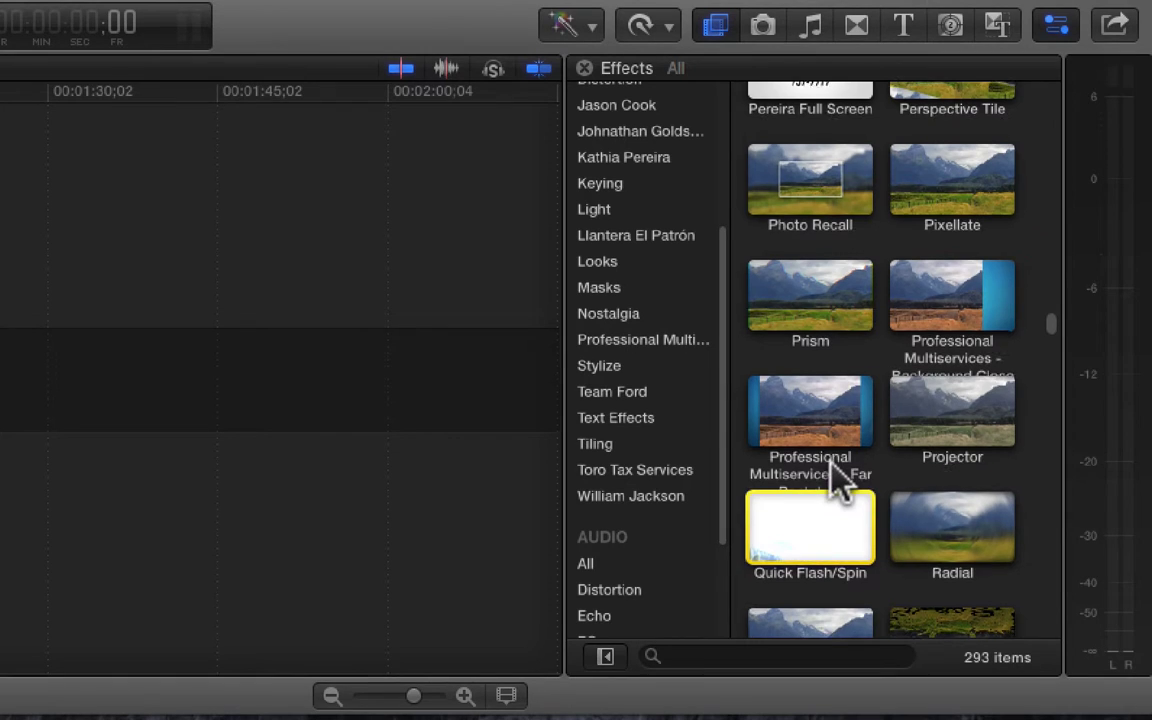
# Browse the video effects beyond Quick Flash/Spin for the next effect to demonstrate.
pyautogui.scroll(-5, 836, 480)
pyautogui.scroll(-2, 850, 468)
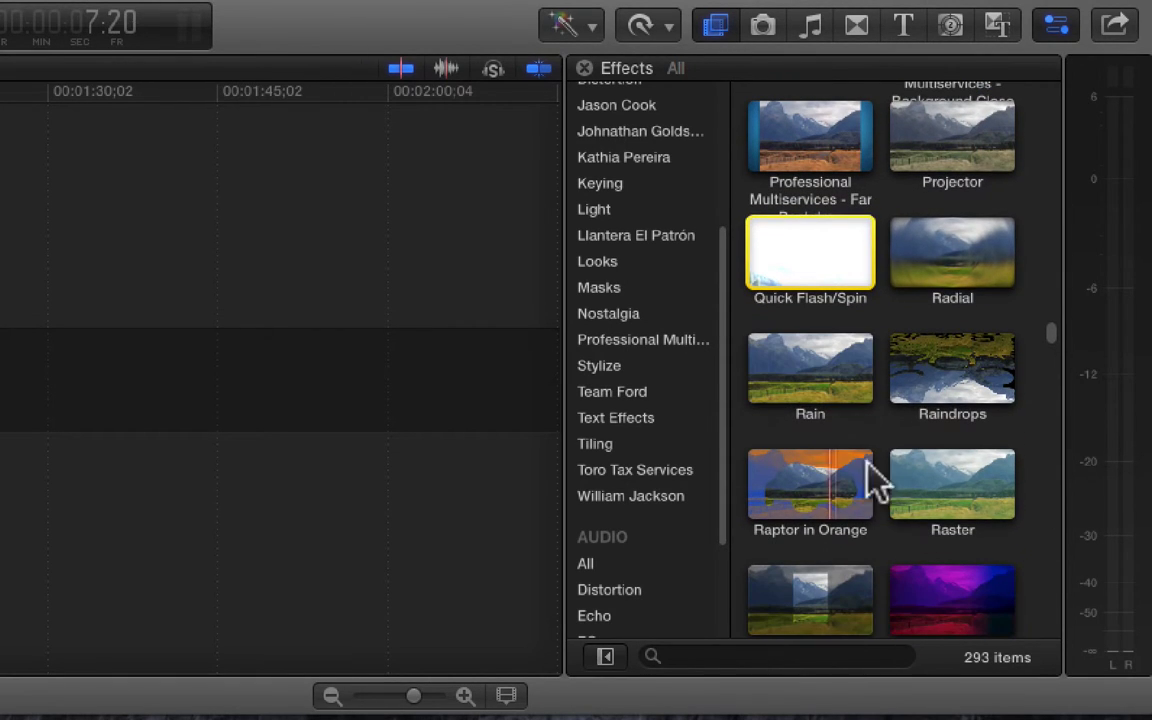